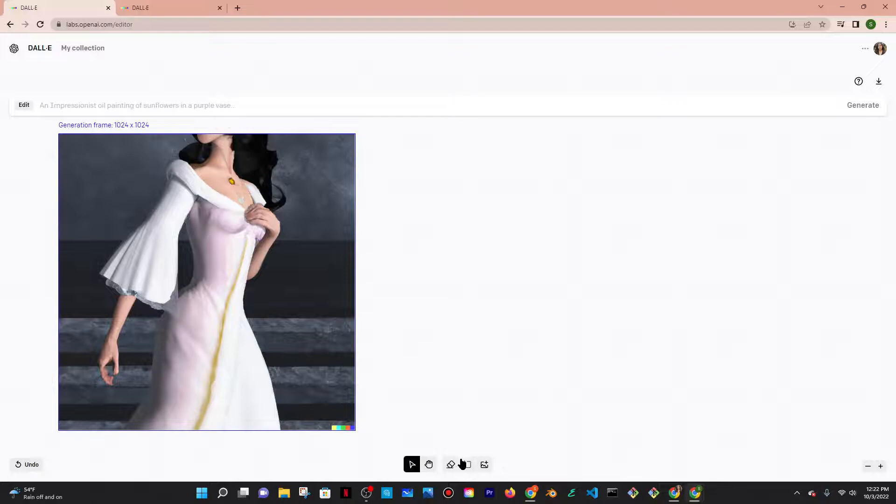
Step: Add a 1024 x 1024 generation frame extending above the woman's image and overlapping its upper half
{"action": "left_click", "coordinate": [461, 464]}
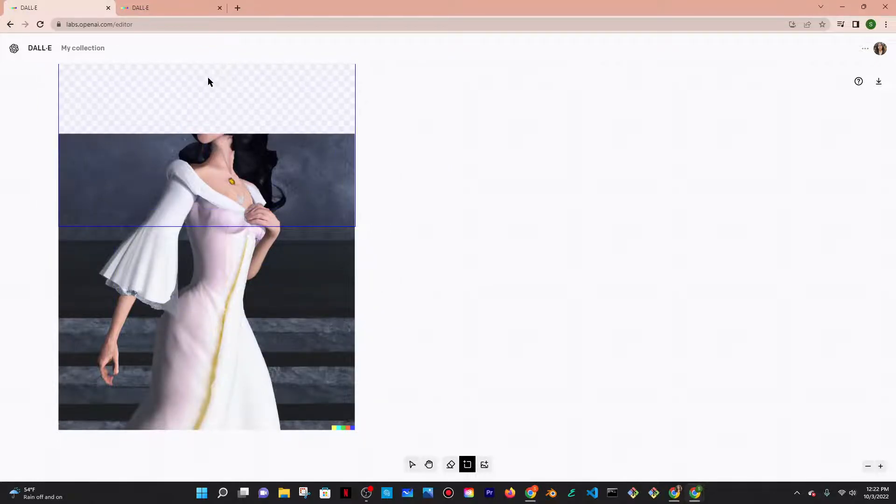
{"action": "left_click", "coordinate": [208, 136]}
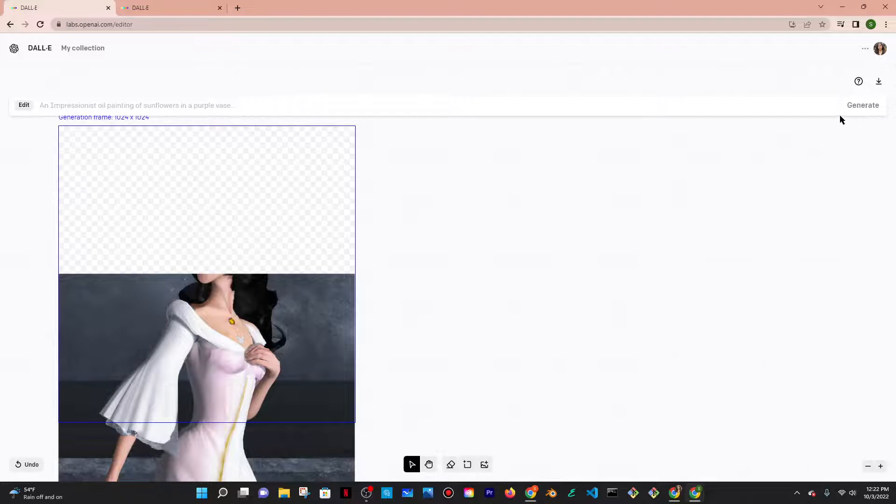
{"action": "left_click", "coordinate": [863, 107]}
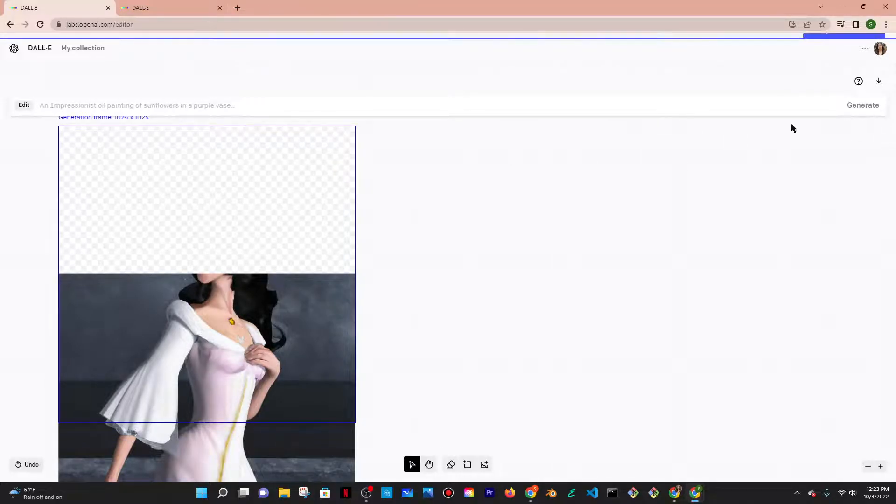
{"action": "scroll", "coordinate": [417, 236], "scroll_direction": "down", "scroll_amount": 2}
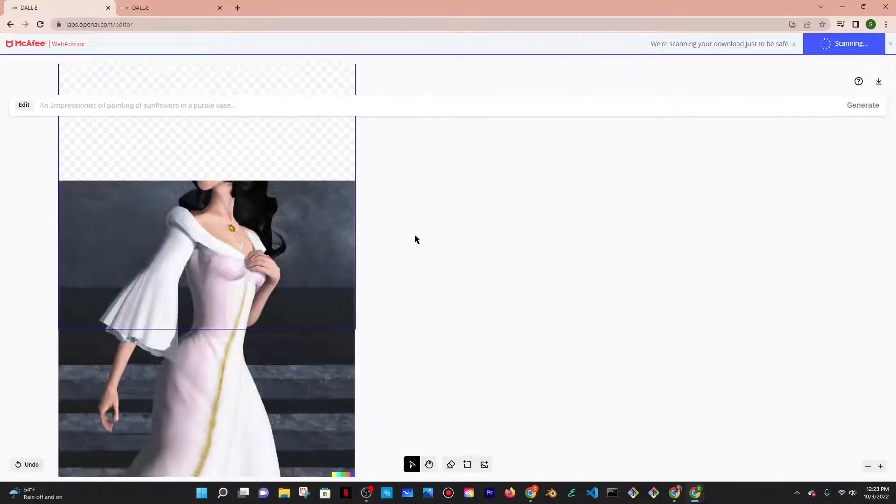
{"action": "scroll", "coordinate": [414, 238], "scroll_direction": "up", "scroll_amount": 1}
{"action": "right_click", "coordinate": [433, 328]}
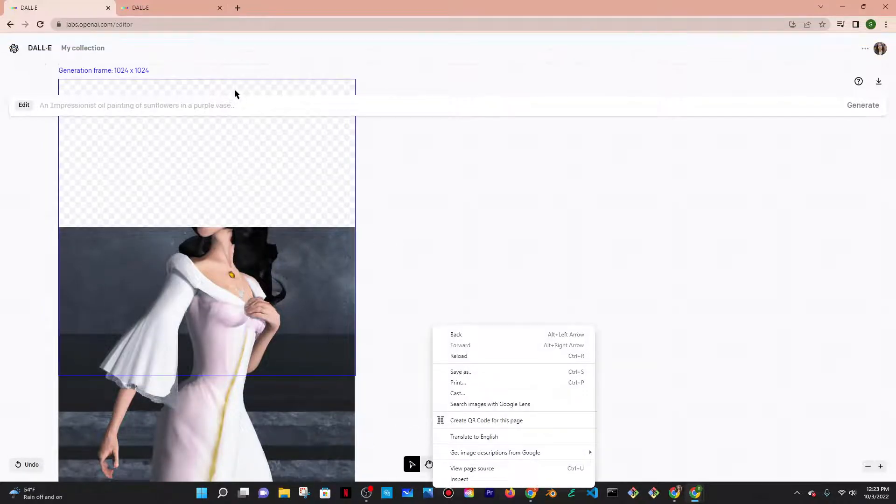
{"action": "left_click", "coordinate": [208, 147]}
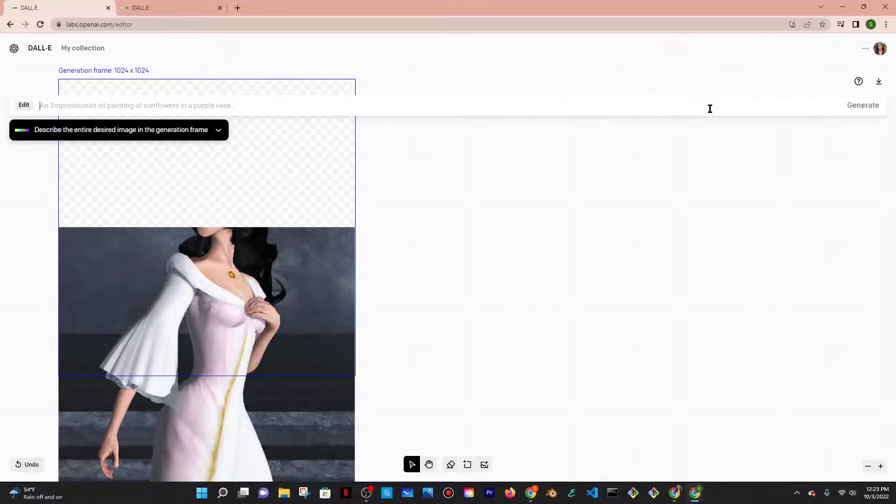
Step: Generate the missing head from a prompt for a 3D render of a beautiful 1920s woman in an elegant white dress with long sleek black hair
{"action": "type", "text": "a 3D render of a beautiful woman in an elegant white dress, 1920s, by Ilya Repin and WLOP, 8k full body view front facing with beautiful face and pink lips. Long Sleek black hair"}
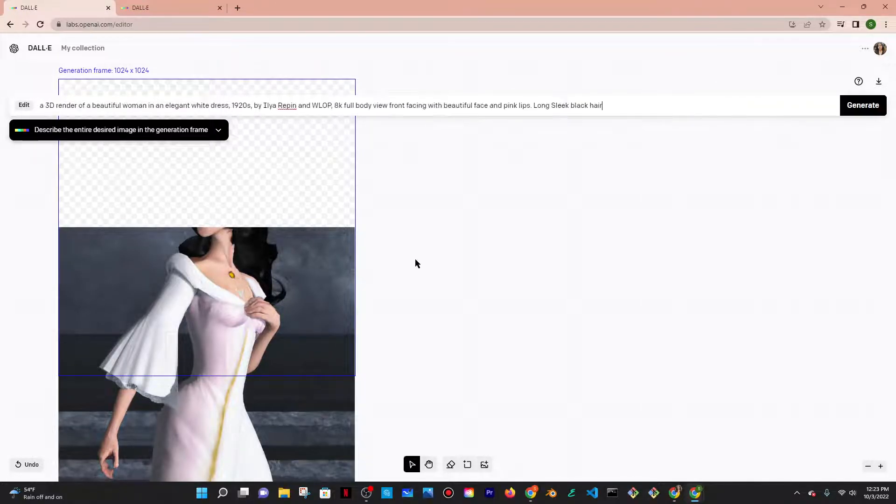
{"action": "left_click", "coordinate": [863, 105]}
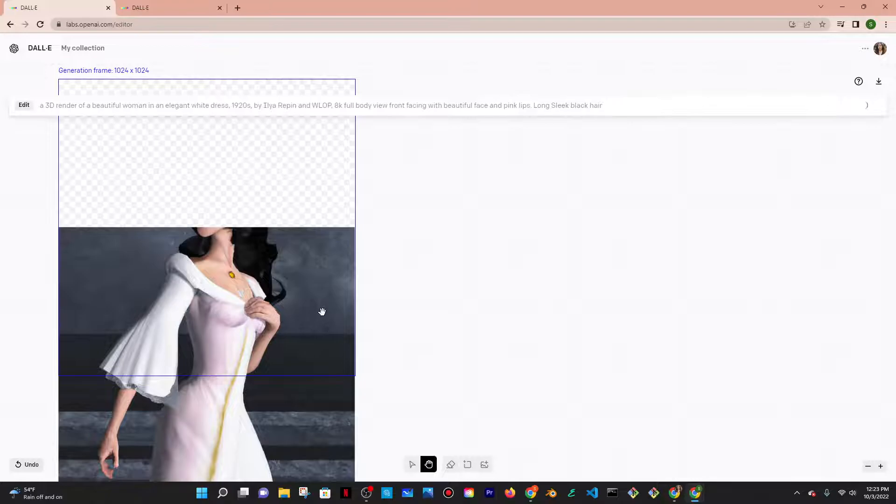
{"action": "scroll", "coordinate": [322, 311], "scroll_direction": "down", "scroll_amount": 1}
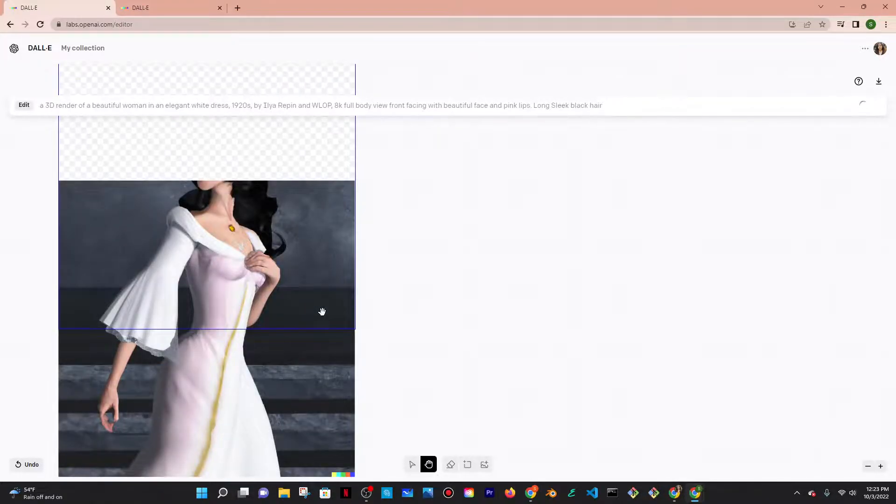
{"action": "scroll", "coordinate": [327, 311], "scroll_direction": "up", "scroll_amount": 1}
{"action": "scroll", "coordinate": [415, 313], "scroll_direction": "up", "scroll_amount": 1}
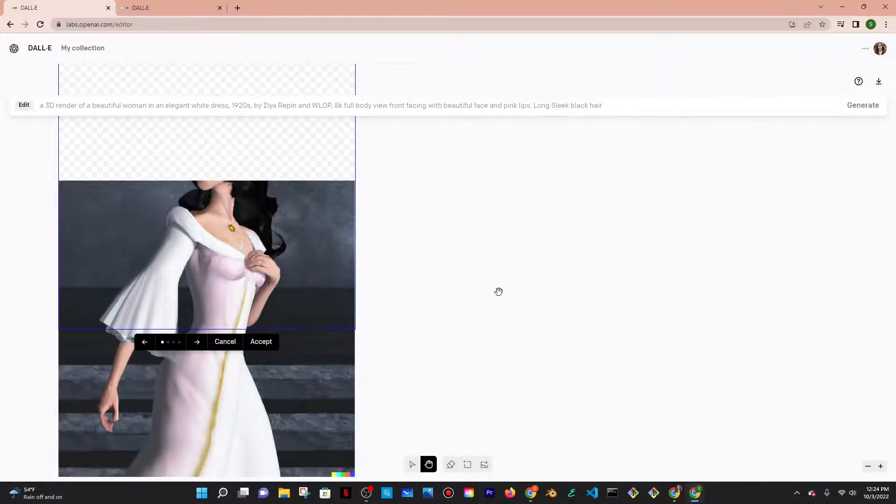
{"action": "scroll", "coordinate": [499, 292], "scroll_direction": "up", "scroll_amount": 1}
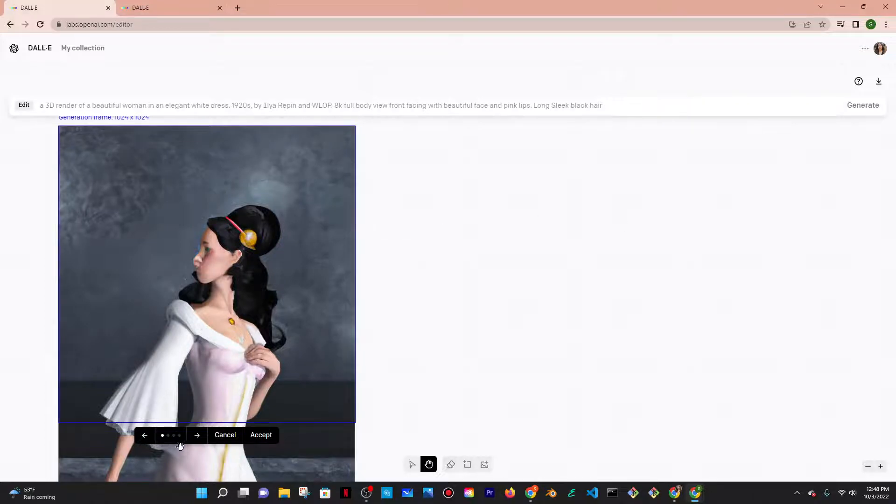
Step: Look through the four generated head variations and discard them all
{"action": "left_click", "coordinate": [196, 437]}
{"action": "left_click", "coordinate": [194, 443]}
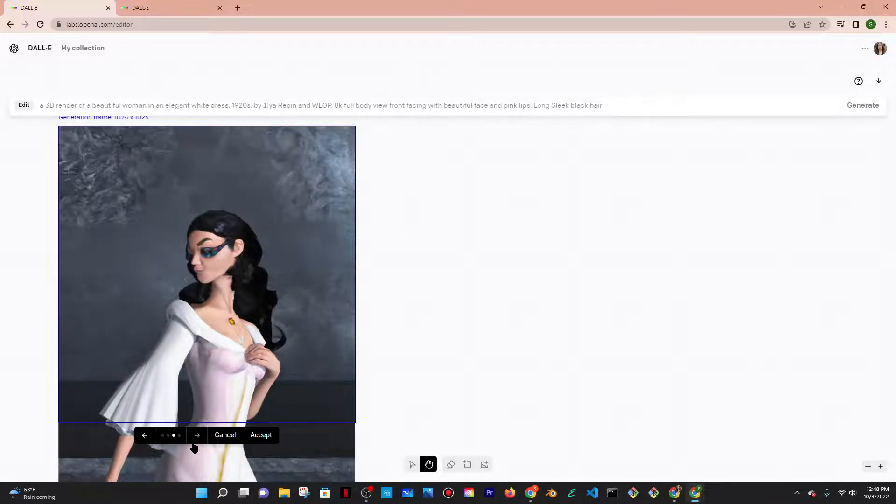
{"action": "left_click", "coordinate": [194, 443]}
{"action": "left_click", "coordinate": [194, 443]}
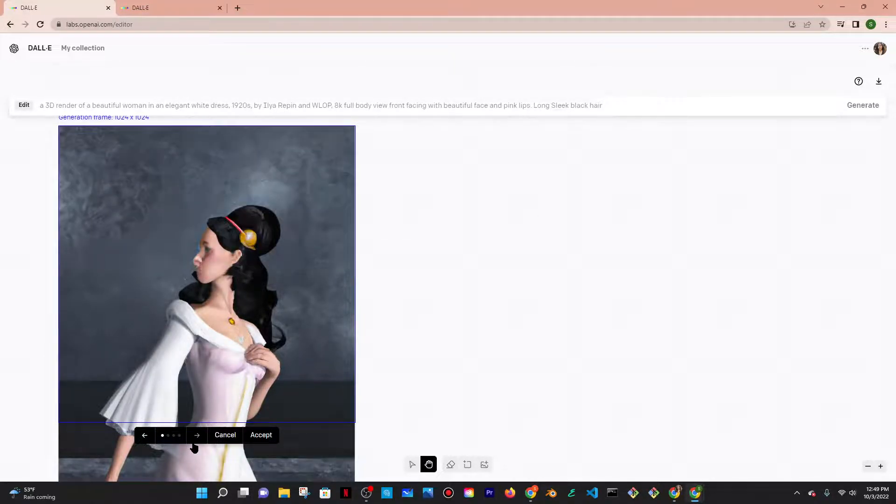
{"action": "left_click", "coordinate": [194, 445]}
{"action": "left_click", "coordinate": [195, 446]}
{"action": "left_click", "coordinate": [194, 446]}
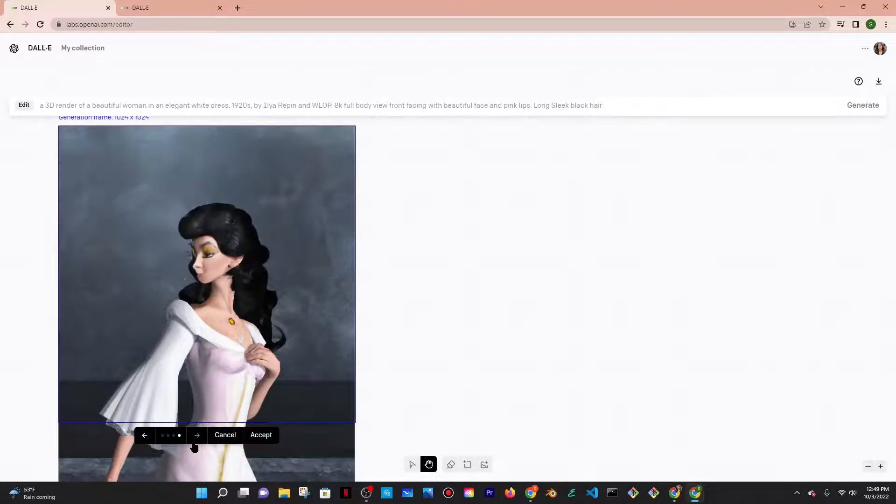
{"action": "scroll", "coordinate": [310, 330], "scroll_direction": "down", "scroll_amount": 3}
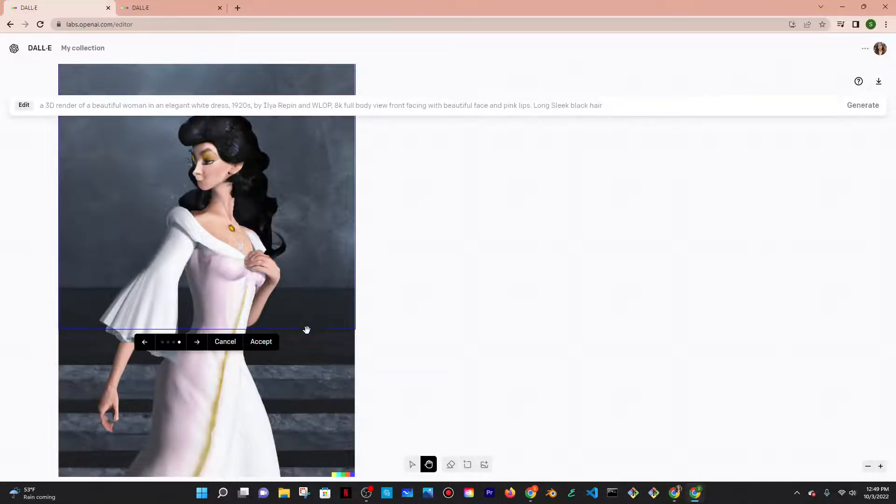
{"action": "left_click", "coordinate": [196, 345]}
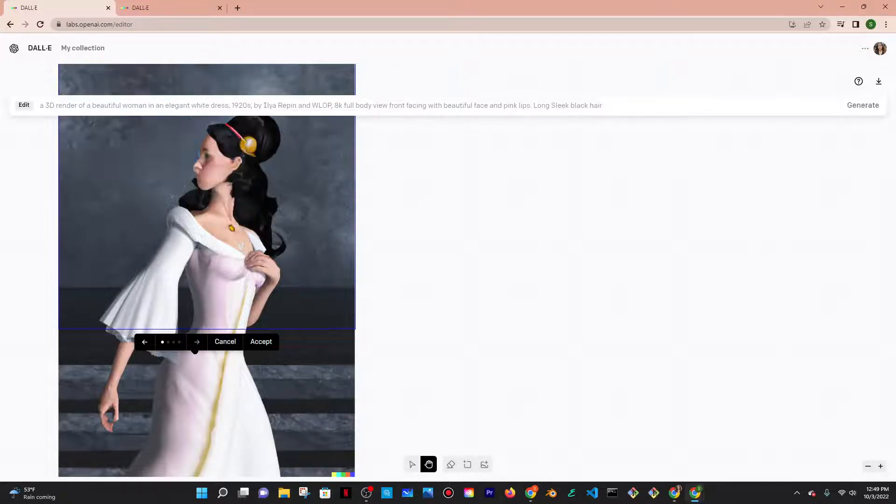
{"action": "left_click", "coordinate": [224, 342]}
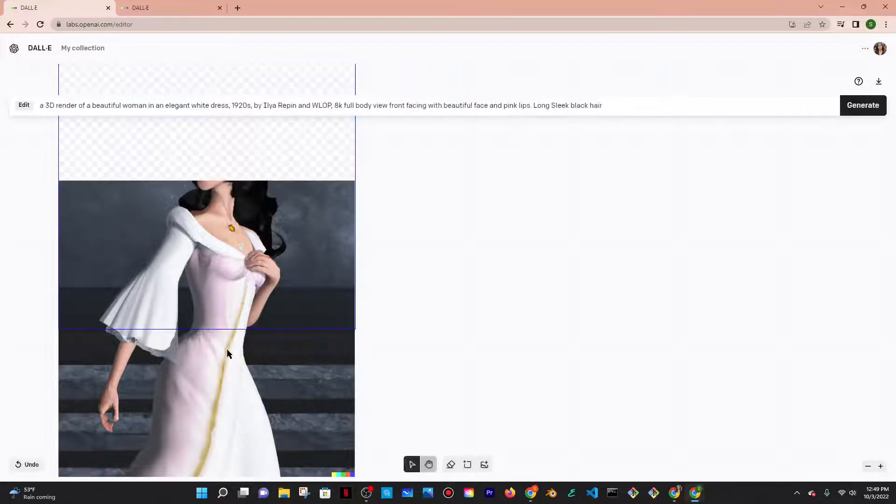
Step: Extend the prompt with "Realistic, smooth face, full body shot, perfect eyes, sharp focus on eyes ,elegant" before the hair description and generate the upper frame again
{"action": "left_click", "coordinate": [860, 107]}
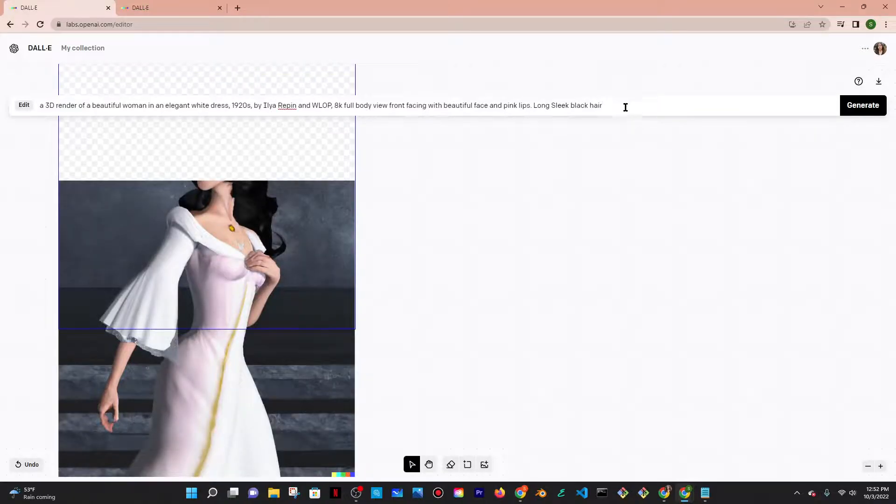
{"action": "left_click_drag", "start_coordinate": [614, 104], "coordinate": [4, 113]}
{"action": "type", "text": "a 3D render of a beautiful woman in an elegant white dress, 1920s, by Ilya Repin and WLOP, 8k full body view front facing with beautiful face and pink lips. Realistic, smooth face, full body shot,perfect eyes, sharp focus on eyes ,elegant, Long Sleek black hair"}
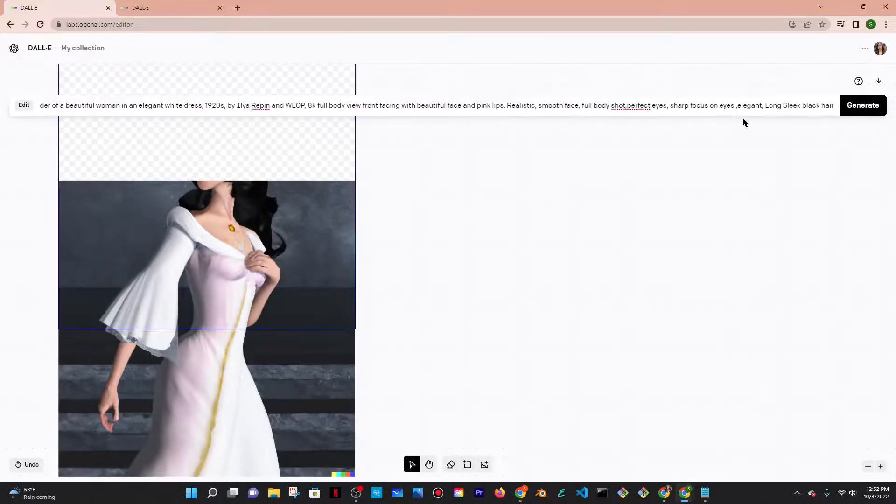
{"action": "left_click", "coordinate": [627, 110]}
{"action": "type", "text": ","}
{"action": "left_click", "coordinate": [843, 112]}
{"action": "key", "text": "h"}
{"action": "scroll", "coordinate": [505, 270], "scroll_direction": "up", "scroll_amount": 1}
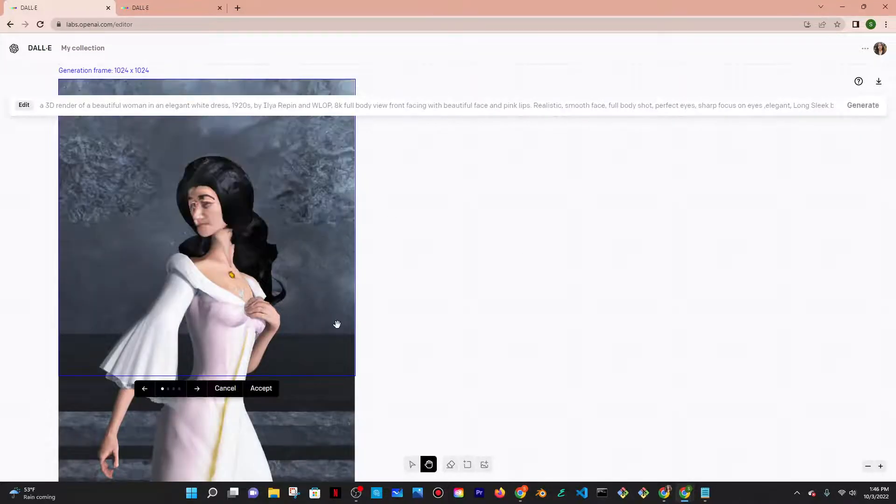
Step: Compare the four new variations of the woman's head, checking the face, eyes and hair
{"action": "left_click", "coordinate": [197, 397]}
{"action": "left_click", "coordinate": [197, 396]}
{"action": "left_click", "coordinate": [197, 397]}
{"action": "left_click", "coordinate": [197, 395]}
{"action": "left_click", "coordinate": [197, 395]}
{"action": "left_click", "coordinate": [197, 396]}
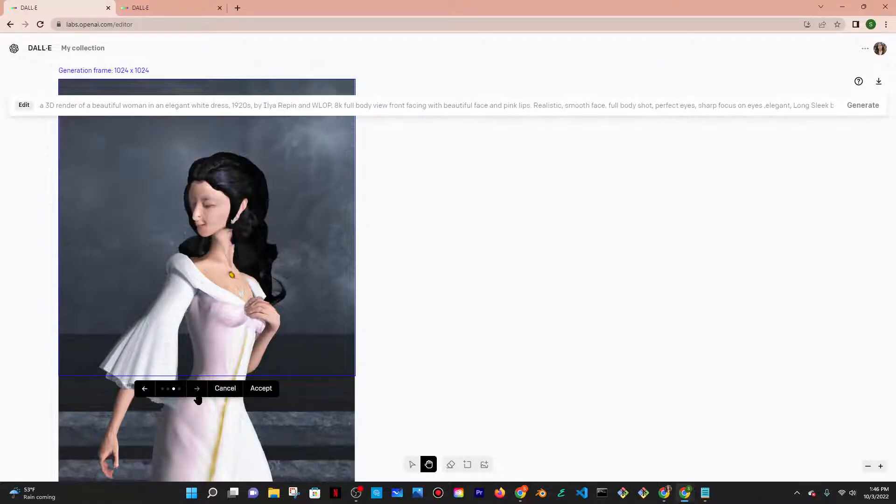
{"action": "left_click", "coordinate": [197, 395]}
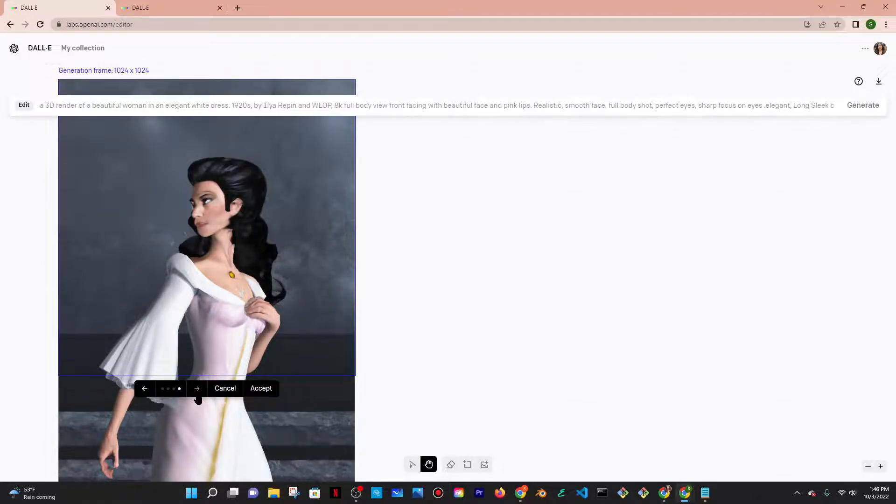
{"action": "left_click", "coordinate": [197, 396]}
{"action": "left_click", "coordinate": [197, 395]}
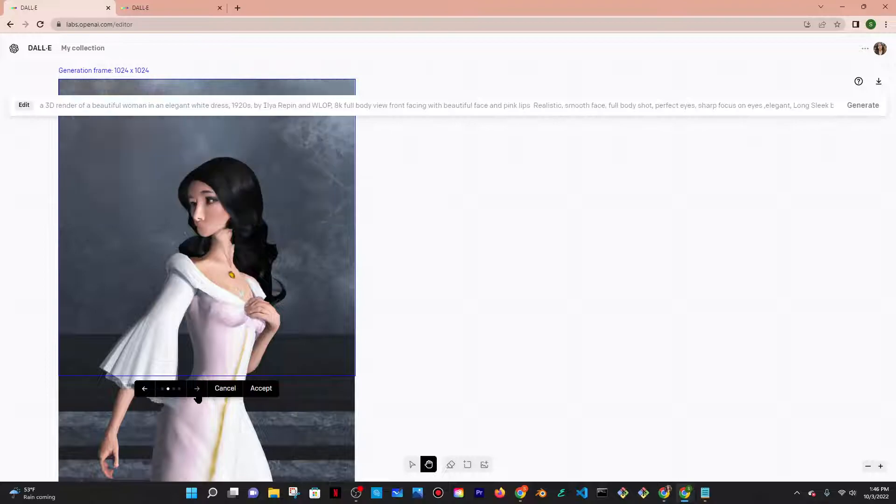
Step: Go through the head variations once more and accept the second one, with smooth long black hair
{"action": "left_click", "coordinate": [145, 392]}
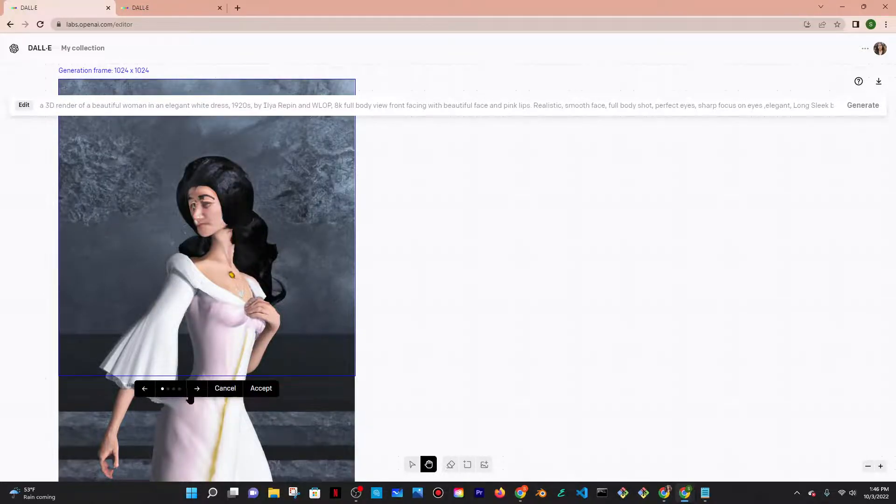
{"action": "left_click", "coordinate": [198, 398]}
{"action": "left_click", "coordinate": [199, 399]}
{"action": "left_click", "coordinate": [199, 400]}
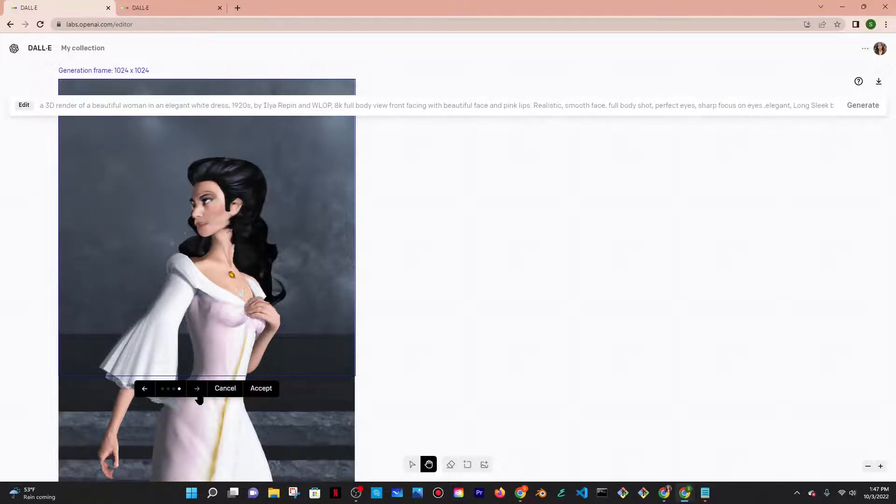
{"action": "left_click", "coordinate": [199, 400]}
{"action": "left_click", "coordinate": [199, 400]}
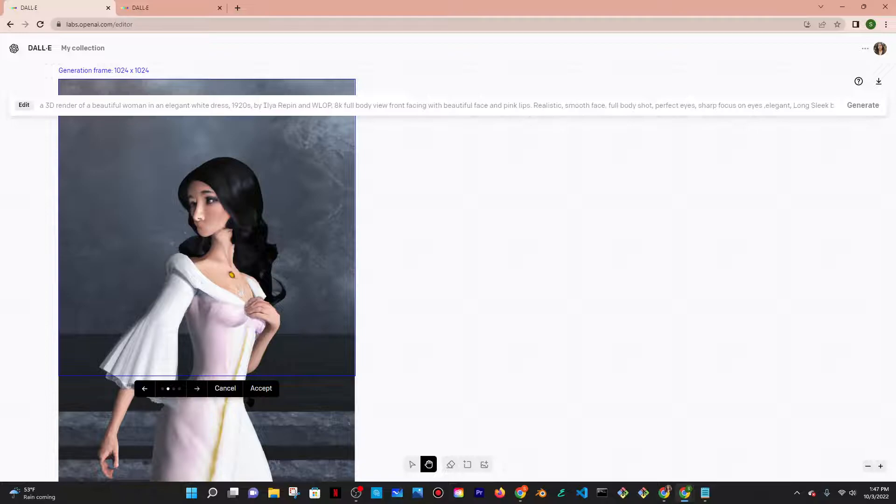
{"action": "left_click", "coordinate": [256, 393]}
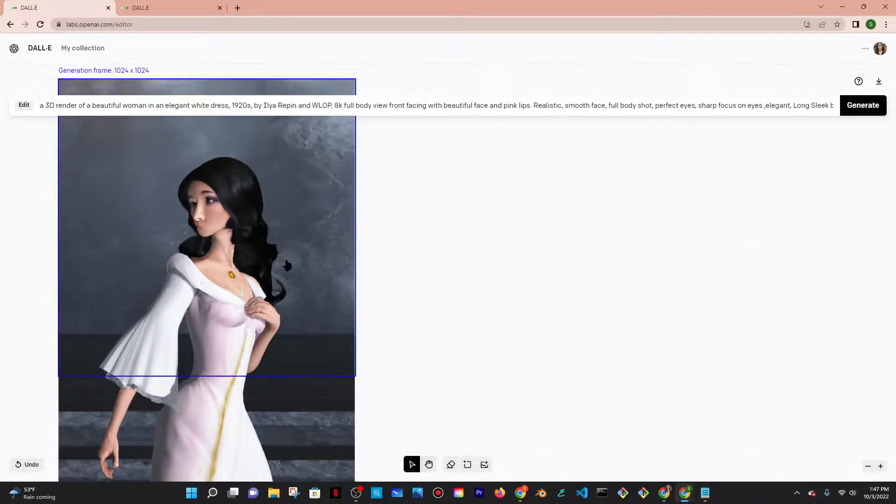
Step: Generate the lower part of the dress and legs in the frame overlapping the image's lower edge, using the same prompt
{"action": "left_click", "coordinate": [865, 107]}
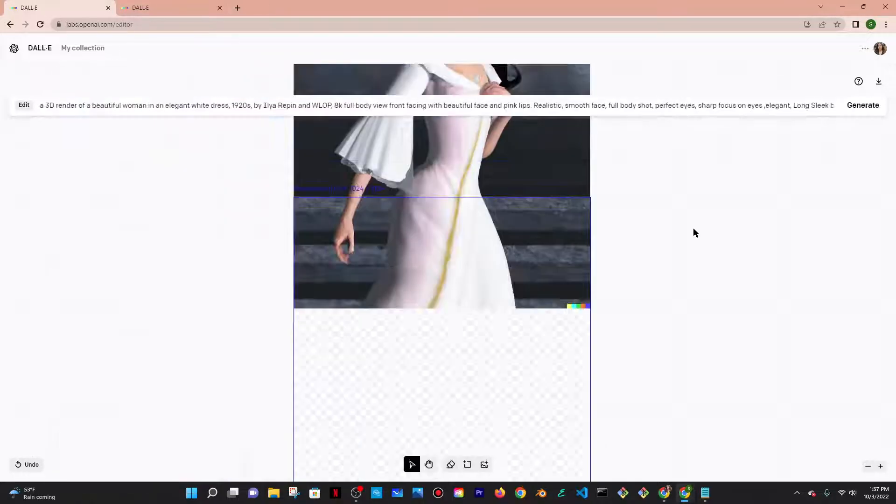
{"action": "scroll", "coordinate": [693, 228], "scroll_direction": "down", "scroll_amount": 5}
{"action": "scroll", "coordinate": [693, 227], "scroll_direction": "up", "scroll_amount": 4}
{"action": "left_click", "coordinate": [862, 105]}
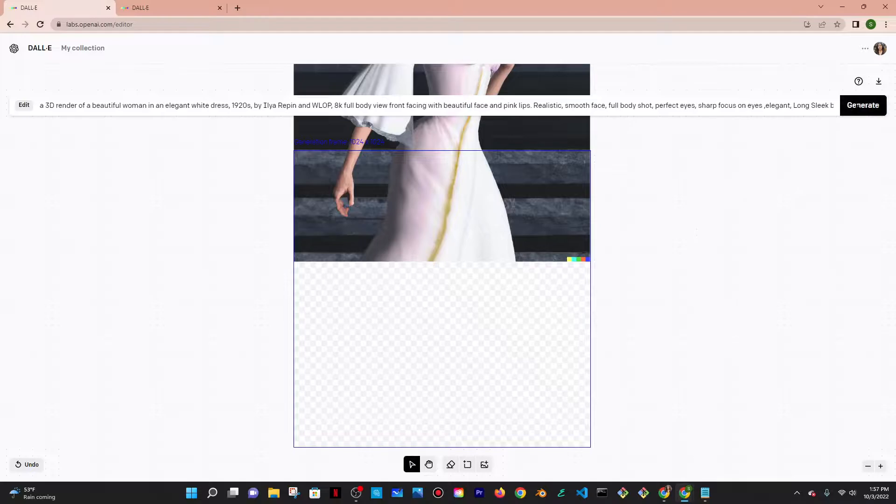
{"action": "scroll", "coordinate": [748, 210], "scroll_direction": "down", "scroll_amount": 2}
{"action": "scroll", "coordinate": [748, 211], "scroll_direction": "up", "scroll_amount": 3}
{"action": "scroll", "coordinate": [749, 211], "scroll_direction": "up", "scroll_amount": 3}
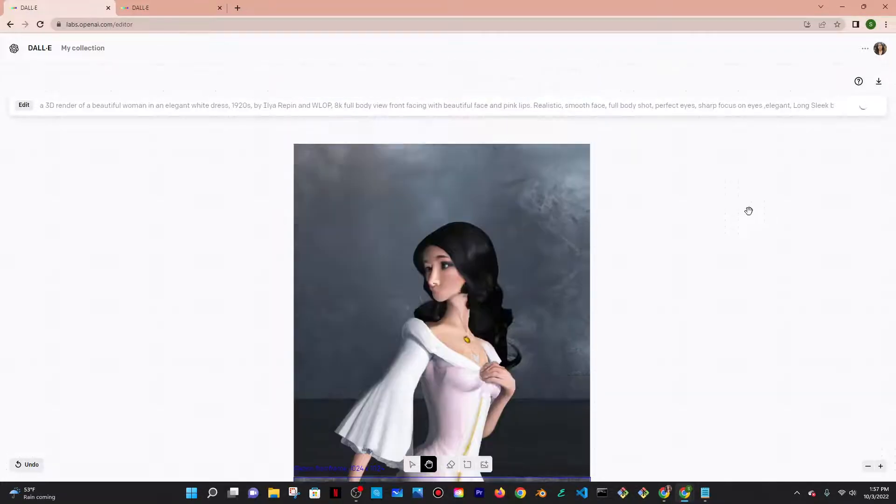
{"action": "scroll", "coordinate": [749, 211], "scroll_direction": "down", "scroll_amount": 4}
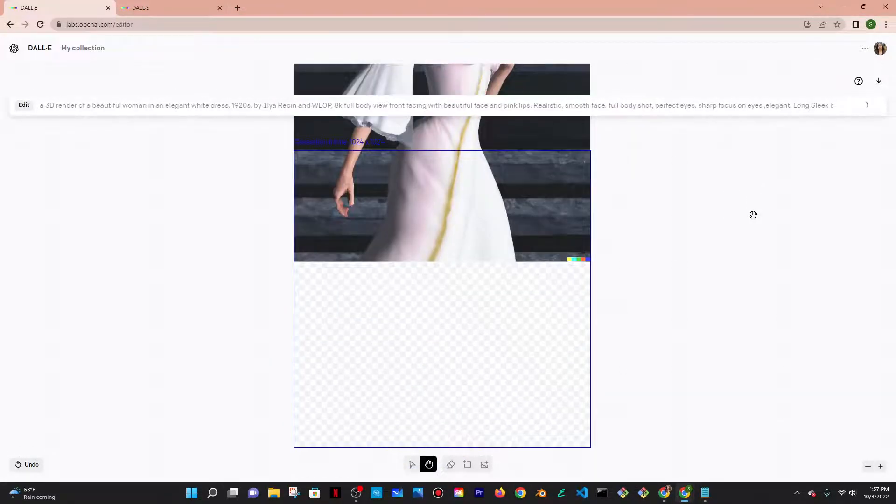
{"action": "scroll", "coordinate": [753, 215], "scroll_direction": "down", "scroll_amount": 2}
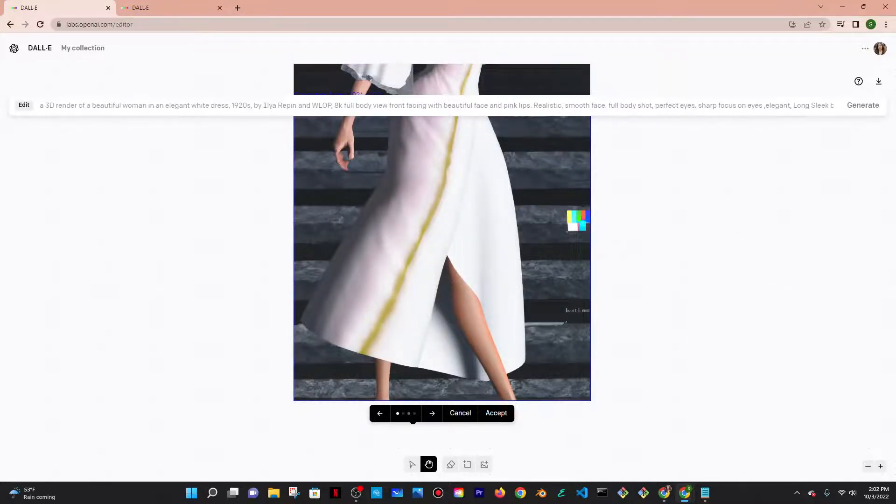
Step: Compare the generated variations of the lower dress and legs, checking the hem and feet against the upper body
{"action": "left_click", "coordinate": [435, 419]}
{"action": "left_click", "coordinate": [435, 419]}
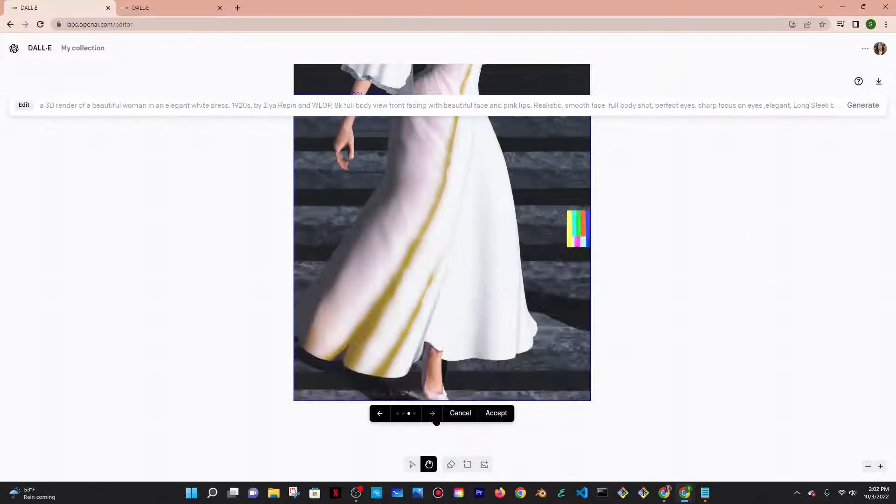
{"action": "scroll", "coordinate": [644, 254], "scroll_direction": "up", "scroll_amount": 3}
{"action": "scroll", "coordinate": [647, 254], "scroll_direction": "down", "scroll_amount": 4}
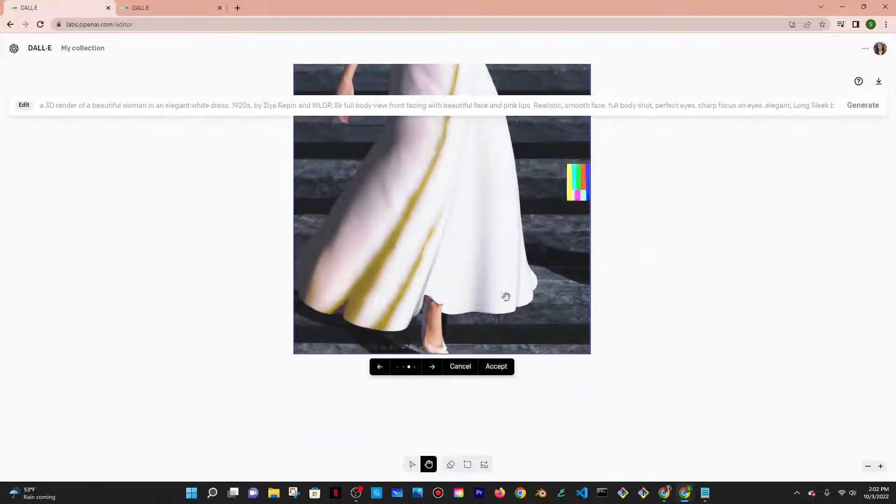
{"action": "left_click", "coordinate": [436, 373]}
{"action": "scroll", "coordinate": [626, 310], "scroll_direction": "up", "scroll_amount": 3}
{"action": "scroll", "coordinate": [626, 310], "scroll_direction": "down", "scroll_amount": 3}
{"action": "left_click", "coordinate": [435, 372]}
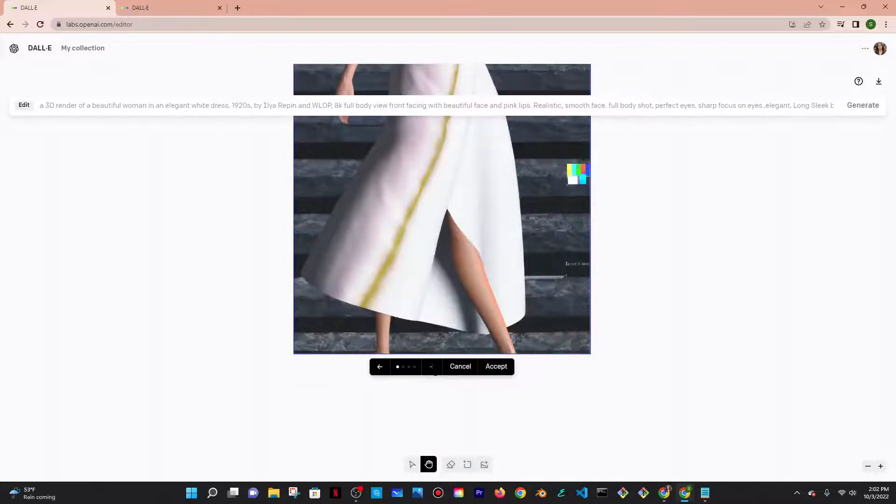
Step: Return to the third variation, with the long flared hem and one visible shoe, accept it and review the full figure
{"action": "left_click", "coordinate": [435, 372]}
{"action": "left_click", "coordinate": [435, 372]}
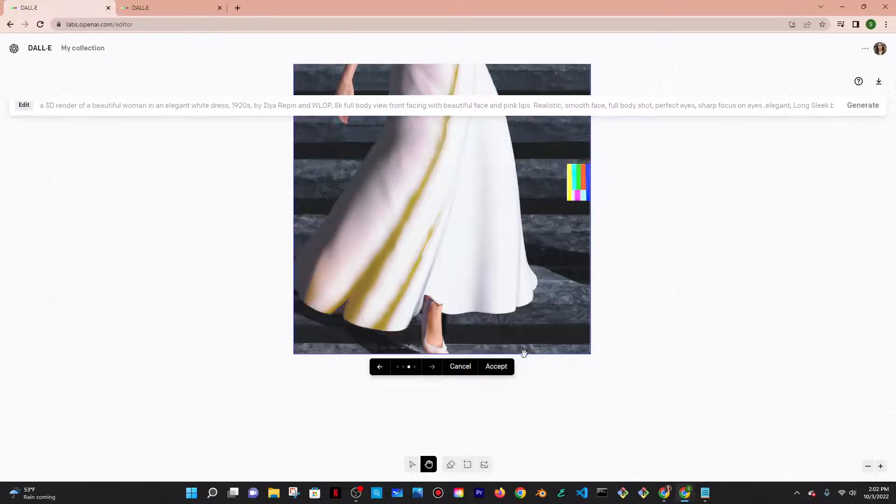
{"action": "scroll", "coordinate": [492, 356], "scroll_direction": "up", "scroll_amount": 2}
{"action": "scroll", "coordinate": [560, 350], "scroll_direction": "down", "scroll_amount": 3}
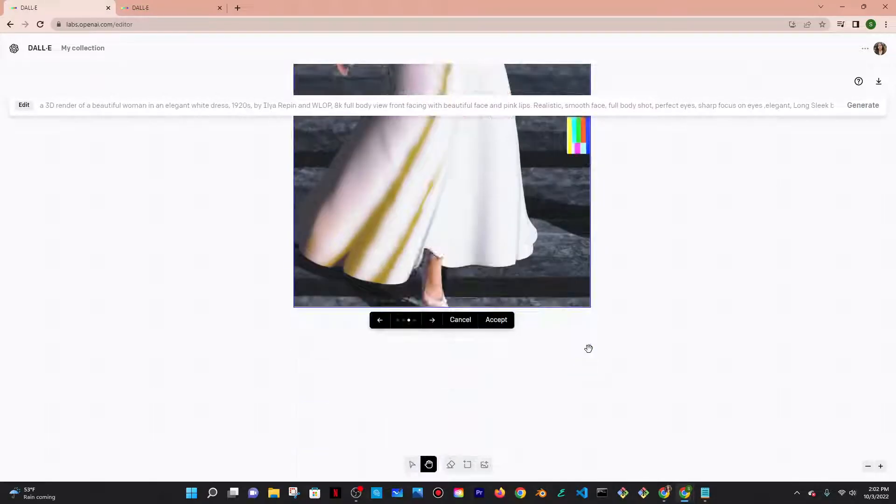
{"action": "left_click", "coordinate": [497, 325]}
{"action": "scroll", "coordinate": [643, 345], "scroll_direction": "up", "scroll_amount": 2}
{"action": "scroll", "coordinate": [642, 346], "scroll_direction": "down", "scroll_amount": 2}
{"action": "scroll", "coordinate": [643, 345], "scroll_direction": "up", "scroll_amount": 2}
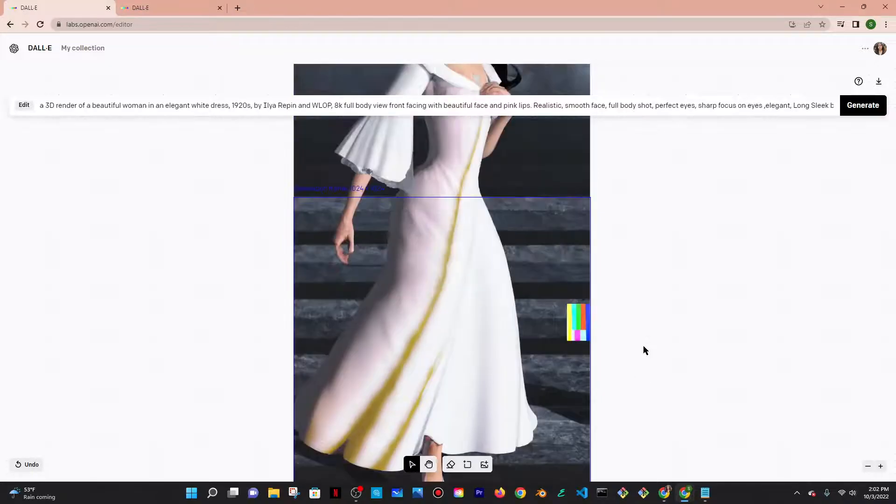
{"action": "scroll", "coordinate": [643, 345], "scroll_direction": "down", "scroll_amount": 2}
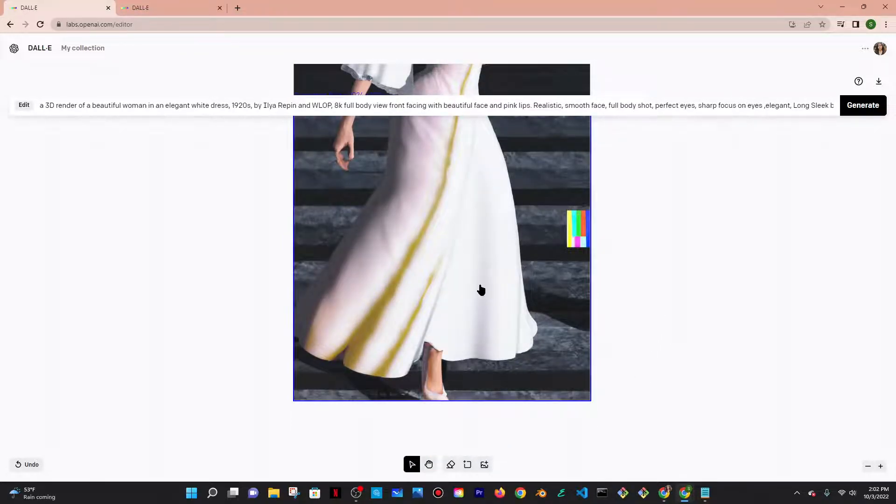
{"action": "scroll", "coordinate": [394, 304], "scroll_direction": "up", "scroll_amount": 7}
{"action": "scroll", "coordinate": [377, 306], "scroll_direction": "down", "scroll_amount": 6}
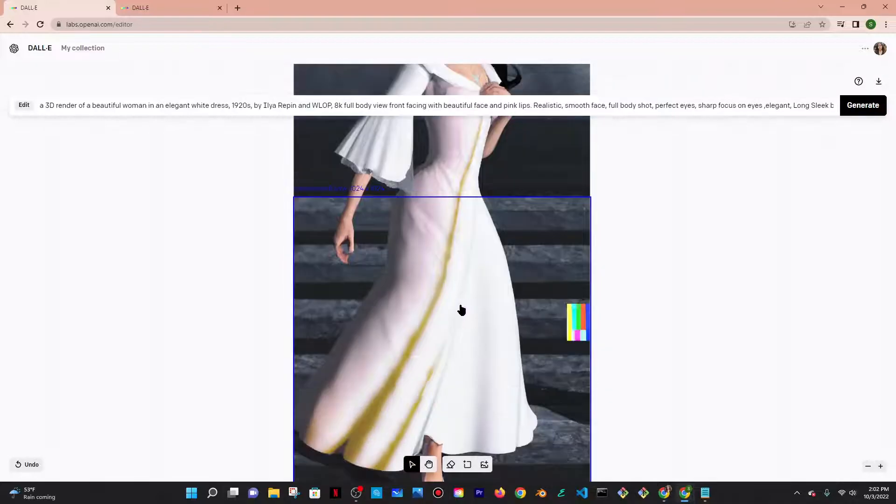
Step: Move the generation frame off the dress so it only overlaps the image's lower left side, and download the extended full-body picture
{"action": "left_click_drag", "start_coordinate": [531, 246], "coordinate": [234, 241]}
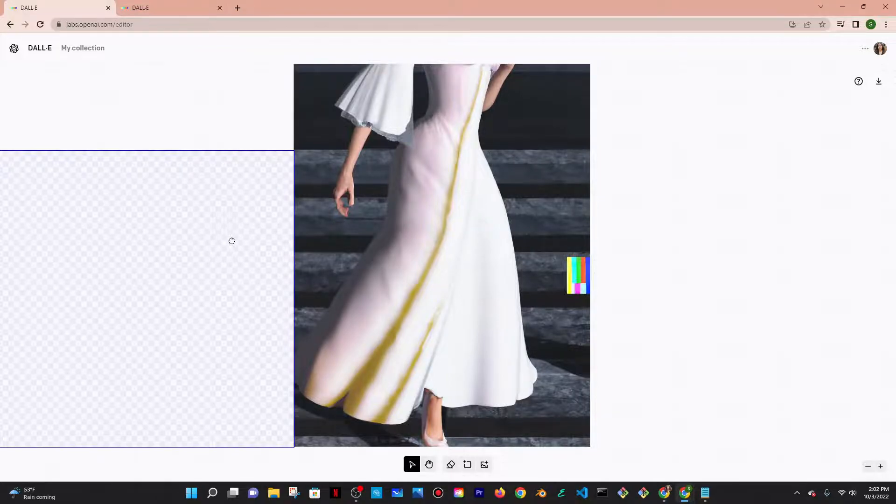
{"action": "scroll", "coordinate": [534, 256], "scroll_direction": "up", "scroll_amount": 2}
{"action": "scroll", "coordinate": [533, 256], "scroll_direction": "down", "scroll_amount": 3}
{"action": "left_click_drag", "start_coordinate": [228, 234], "coordinate": [344, 234]}
{"action": "scroll", "coordinate": [492, 246], "scroll_direction": "up", "scroll_amount": 3}
{"action": "scroll", "coordinate": [491, 246], "scroll_direction": "down", "scroll_amount": 4}
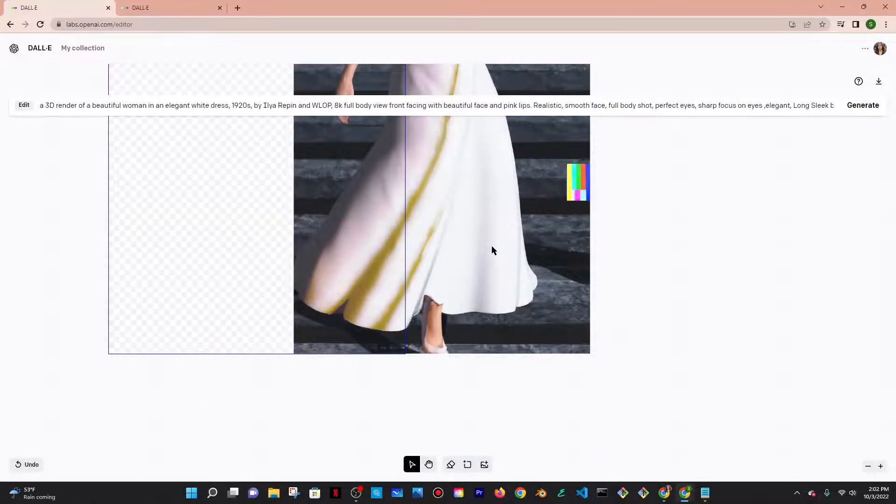
{"action": "scroll", "coordinate": [432, 240], "scroll_direction": "up", "scroll_amount": 7}
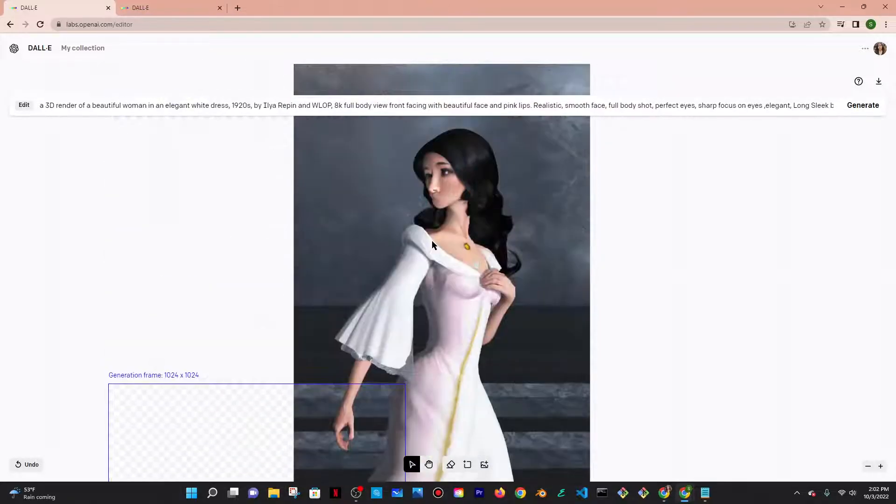
{"action": "left_click", "coordinate": [878, 81]}
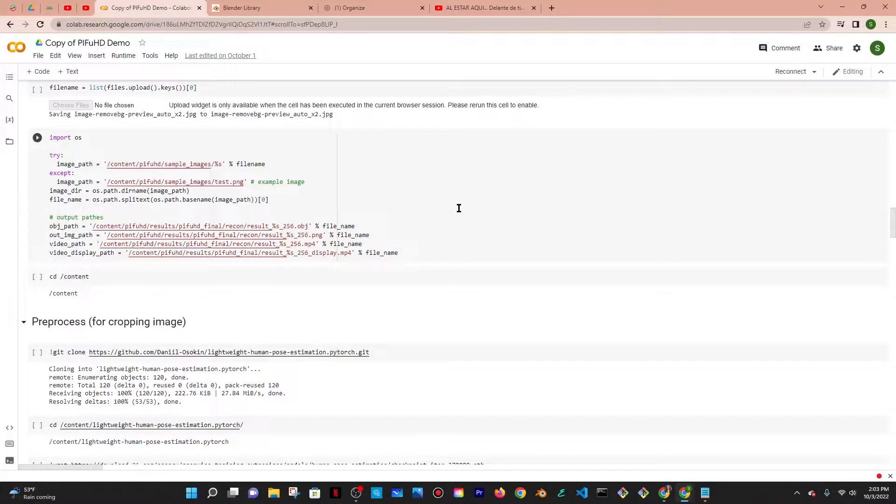
Step: In the PIFuHD Demo Colab notebook, connect to a runtime and run all the cells
{"action": "scroll", "coordinate": [459, 208], "scroll_direction": "up", "scroll_amount": 20}
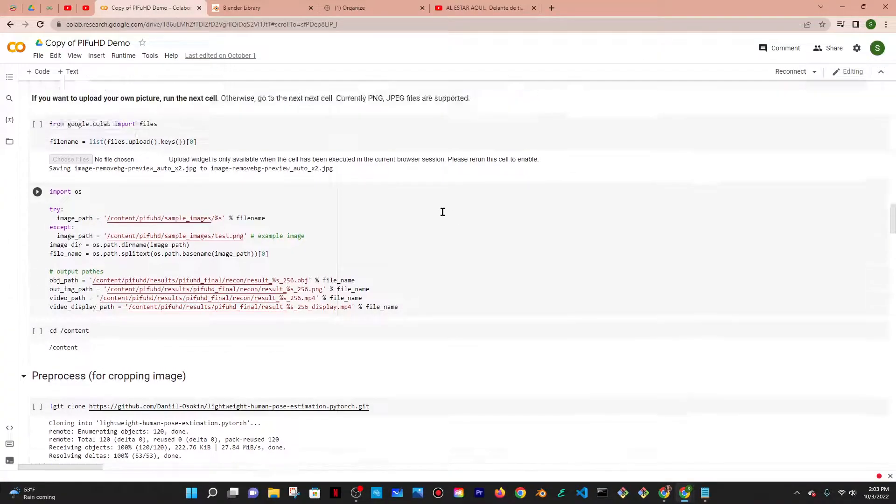
{"action": "scroll", "coordinate": [447, 245], "scroll_direction": "up", "scroll_amount": 10}
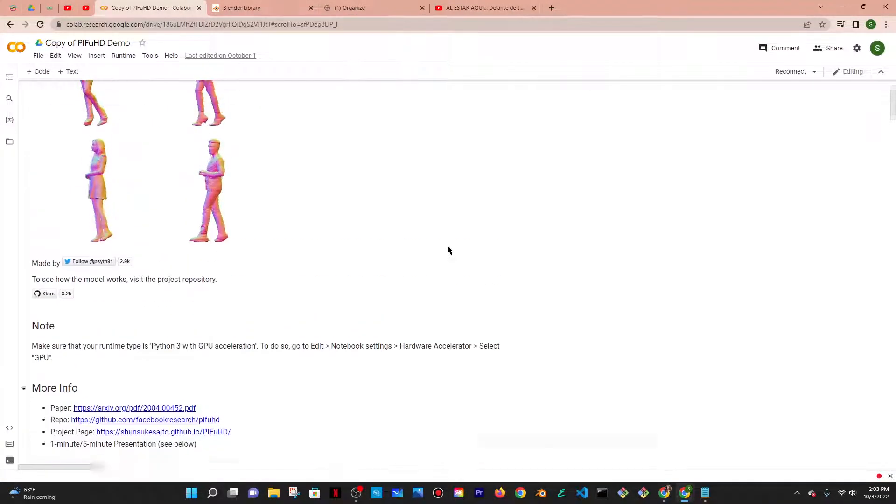
{"action": "left_click", "coordinate": [793, 75]}
{"action": "left_click", "coordinate": [813, 73]}
{"action": "left_click", "coordinate": [775, 88]}
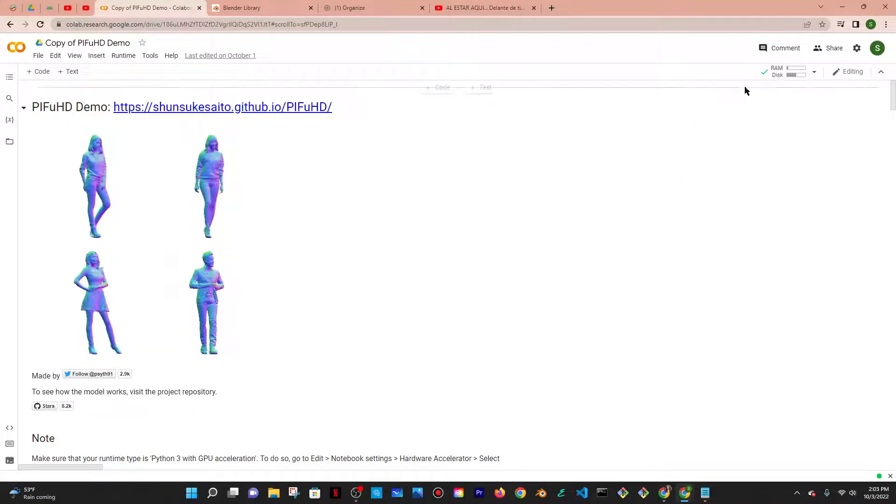
{"action": "left_click", "coordinate": [124, 56]}
{"action": "left_click", "coordinate": [126, 73]}
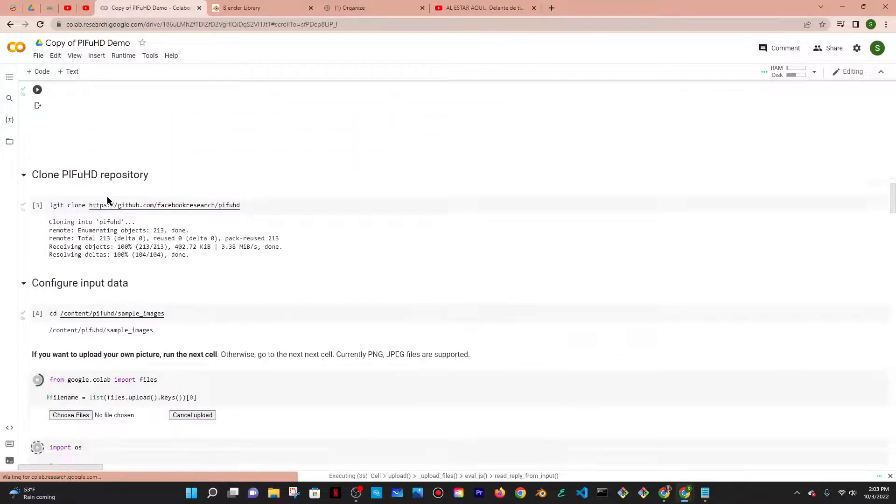
{"action": "left_click", "coordinate": [82, 248]}
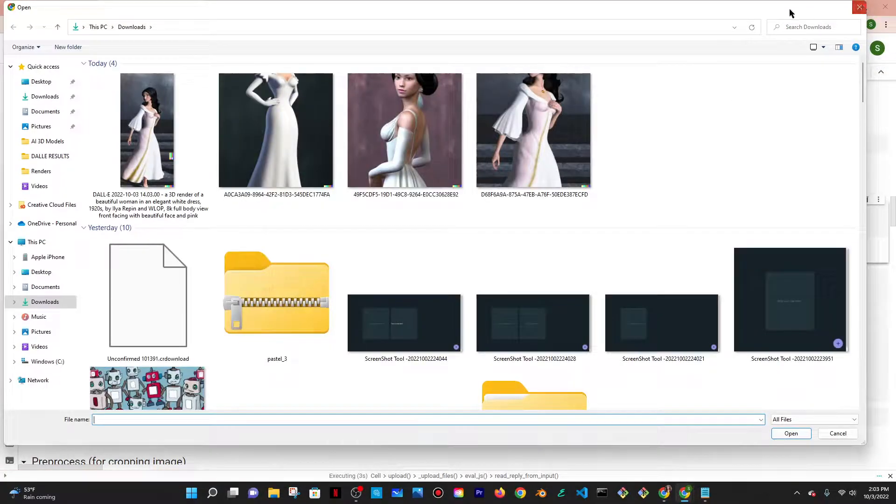
{"action": "left_click", "coordinate": [176, 114]}
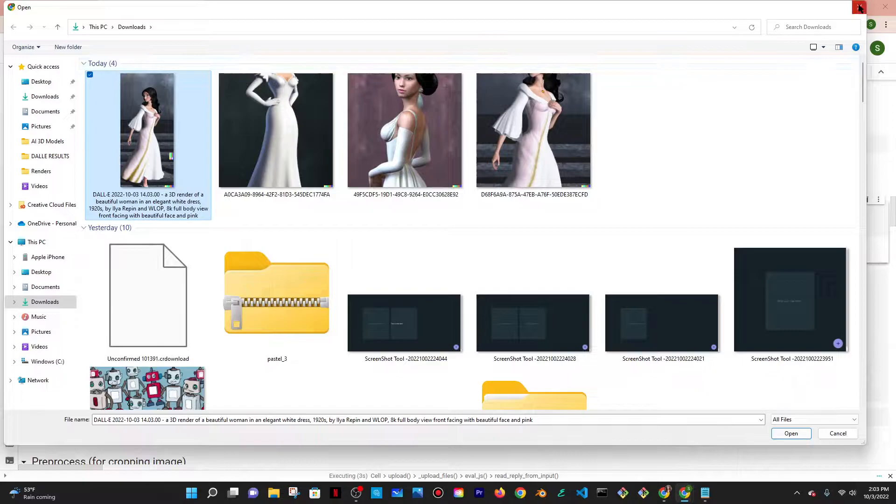
{"action": "left_click", "coordinate": [859, 8]}
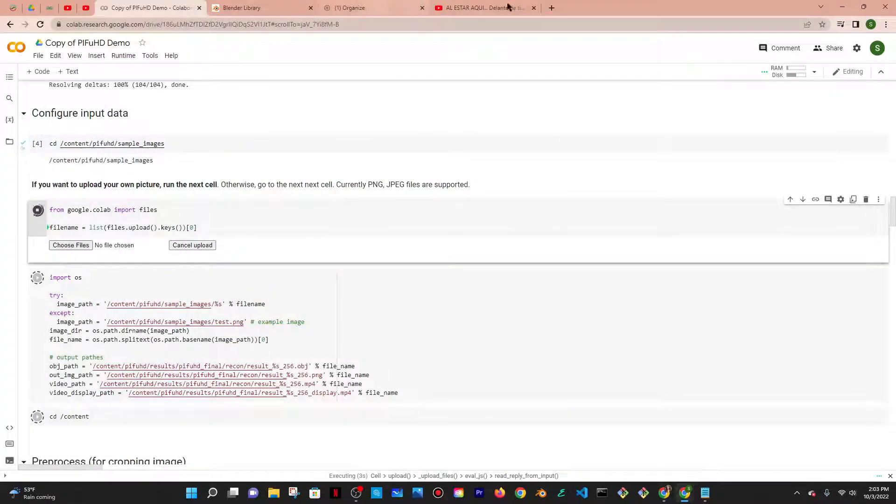
Step: Search the web for "bg remove" in a new browser tab and open the remove.bg site
{"action": "left_click", "coordinate": [553, 8]}
{"action": "type", "text": "bg"}
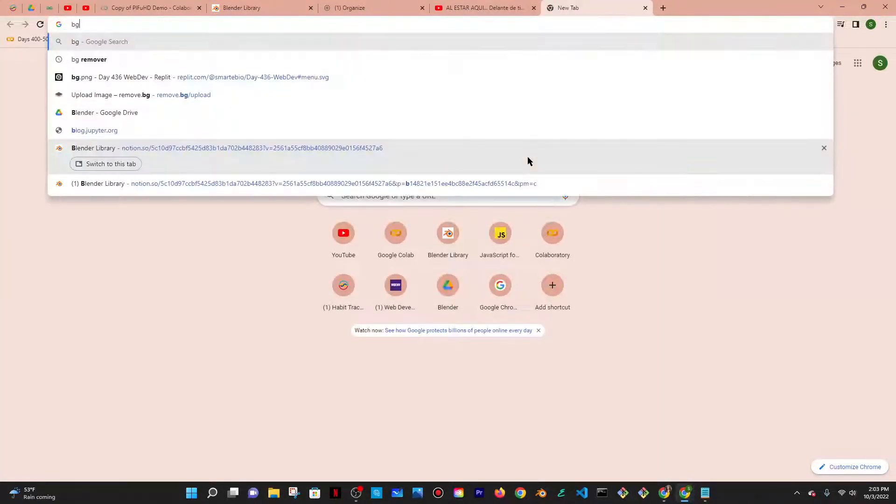
{"action": "type", "text": "re"}
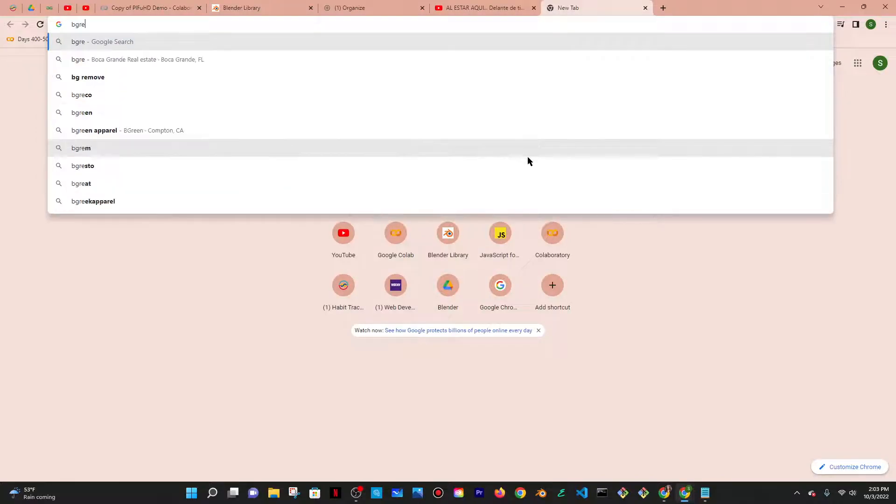
{"action": "key", "text": "Down"}
{"action": "key", "text": "Down"}
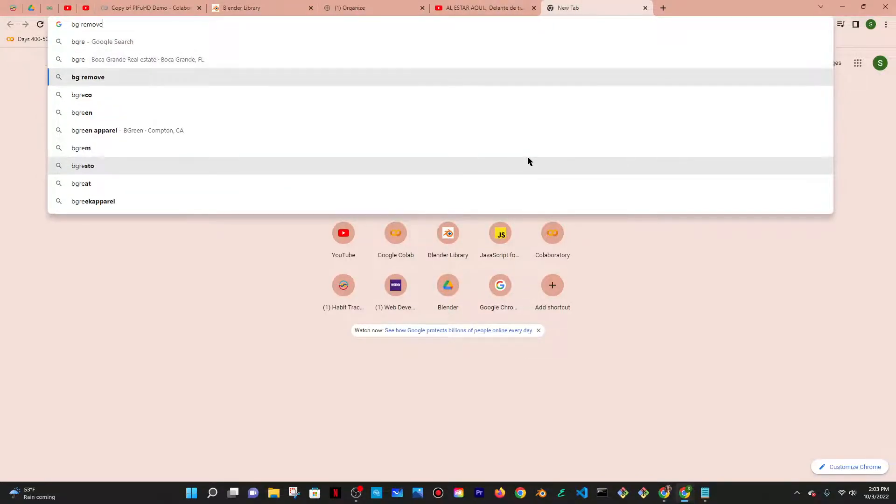
{"action": "key", "text": "Return"}
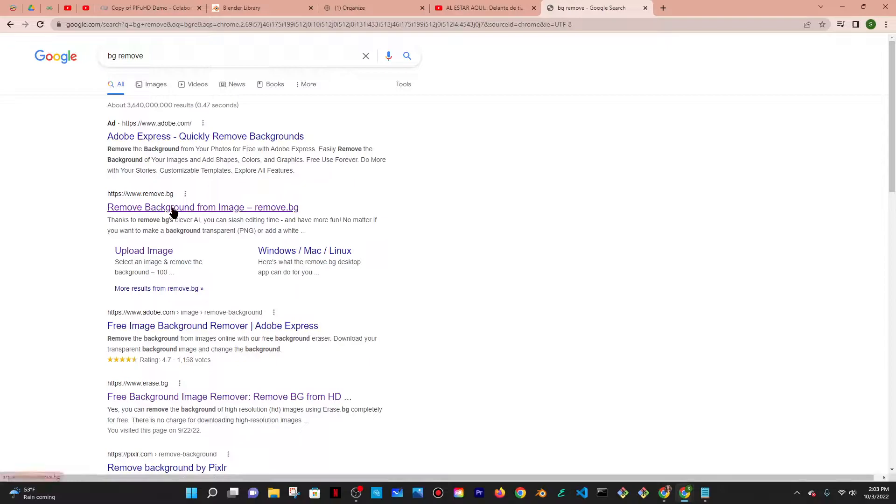
{"action": "left_click", "coordinate": [246, 211]}
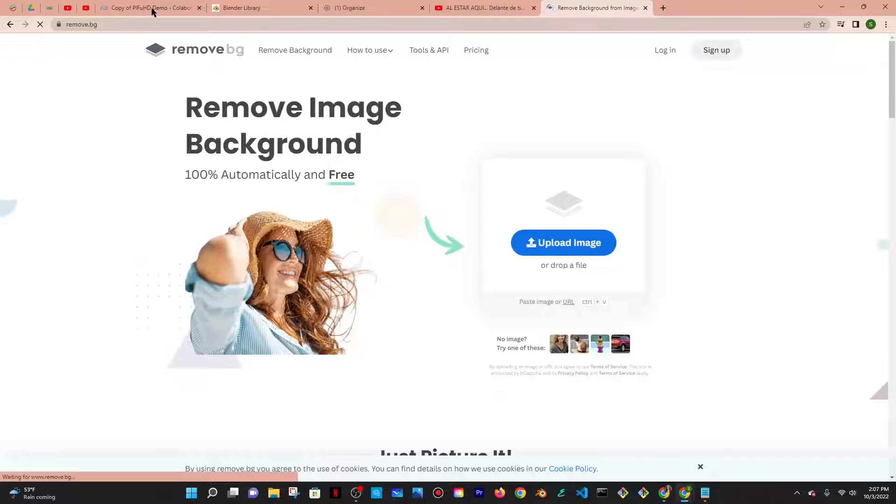
Step: Upload the downloaded full-body DALL·E picture of the woman in the white dress to remove its background
{"action": "left_click", "coordinate": [570, 242]}
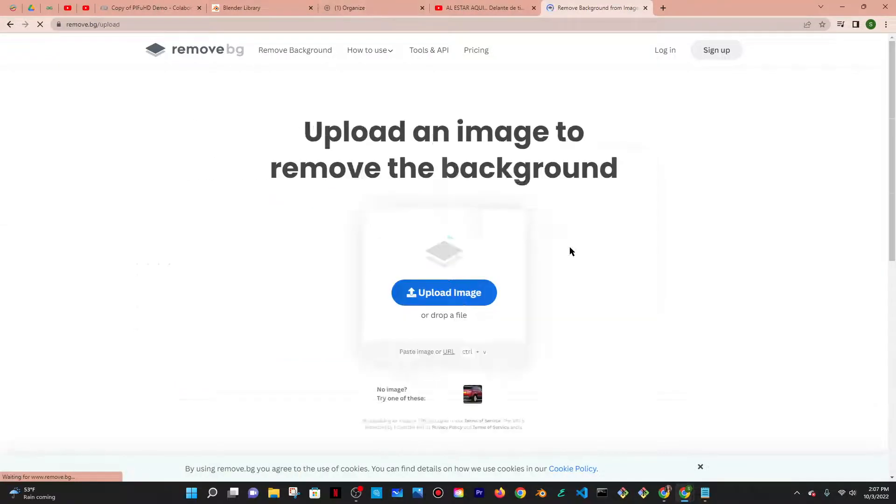
{"action": "left_click", "coordinate": [420, 296]}
{"action": "left_click", "coordinate": [147, 131]}
{"action": "left_click", "coordinate": [791, 433]}
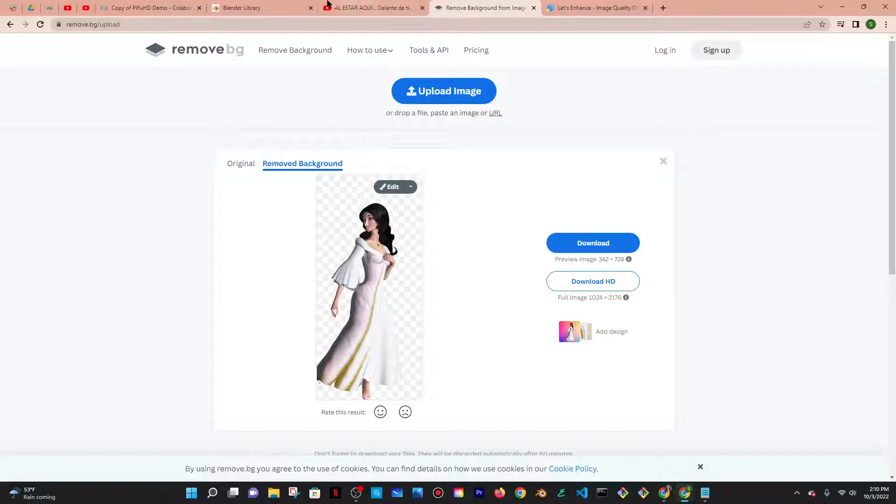
Step: Check the minimum and training image resolutions in the PIFuHD notebook's tips for inputs
{"action": "left_click", "coordinate": [149, 8]}
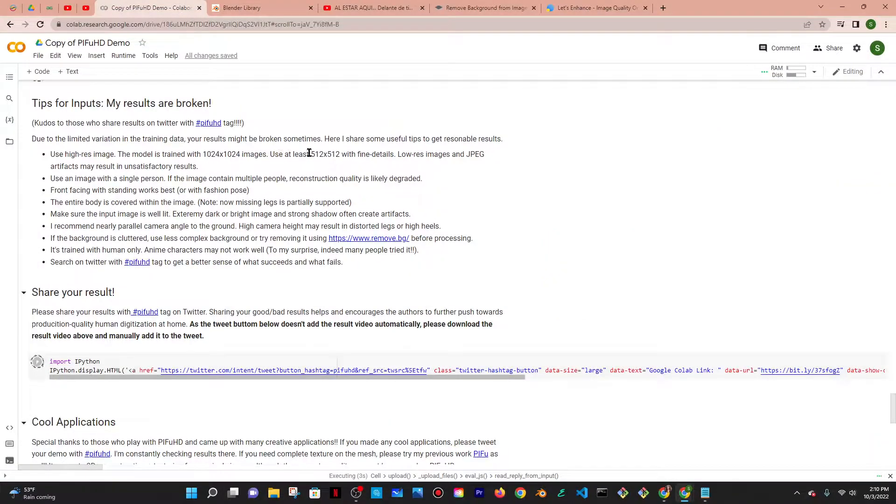
{"action": "left_click_drag", "start_coordinate": [309, 153], "coordinate": [343, 153]}
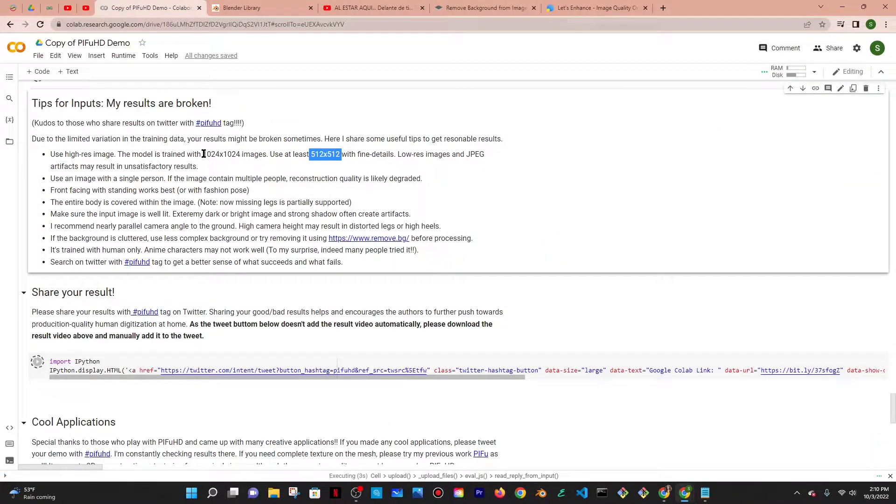
{"action": "left_click_drag", "start_coordinate": [206, 154], "coordinate": [274, 154]}
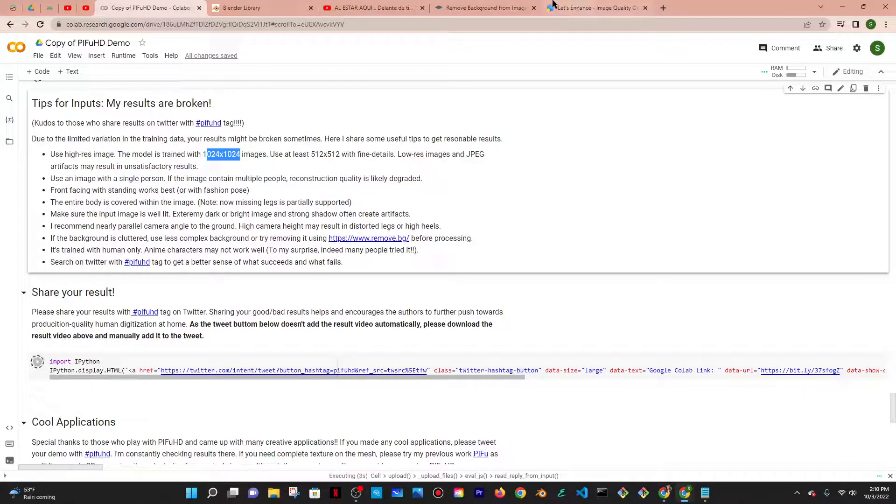
Step: Go back to remove.bg and download the preview-size picture with its background removed
{"action": "left_click", "coordinate": [498, 5]}
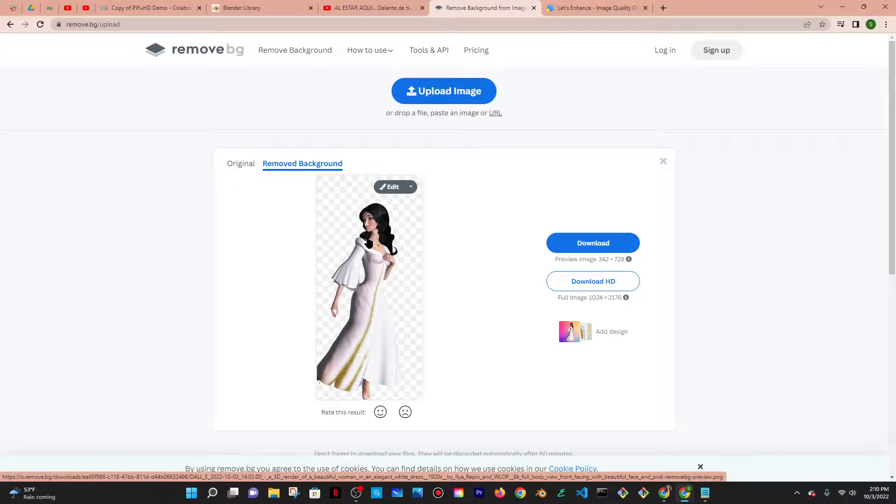
{"action": "left_click", "coordinate": [579, 243]}
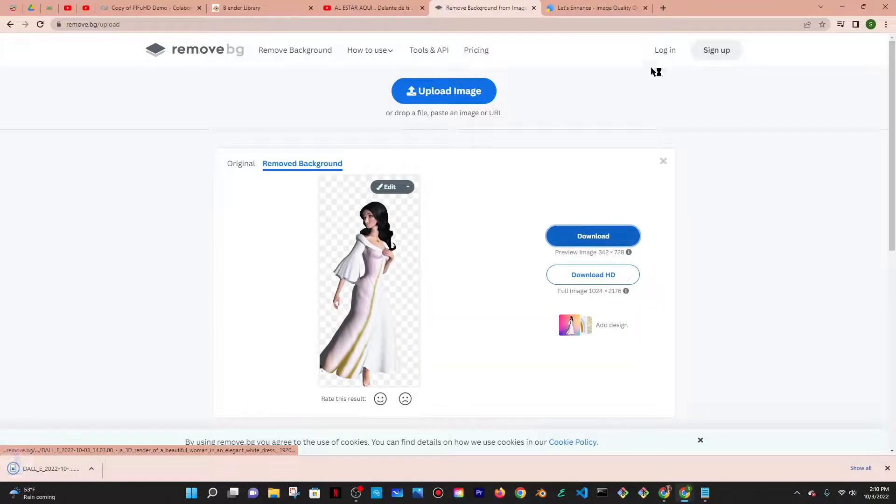
Step: Switch to the Let's Enhance site, reload it and upload the background-removed DALL·E picture of the woman from Downloads
{"action": "left_click", "coordinate": [614, 6]}
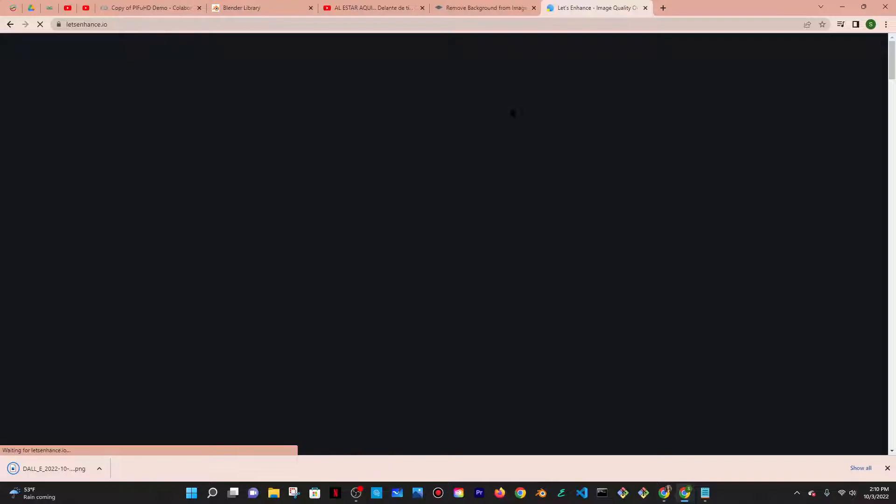
{"action": "left_click", "coordinate": [887, 469]}
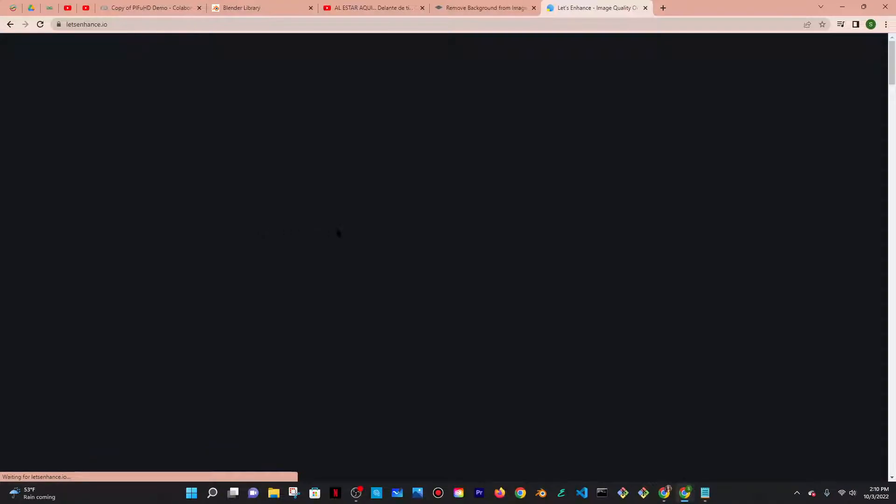
{"action": "left_click", "coordinate": [41, 24]}
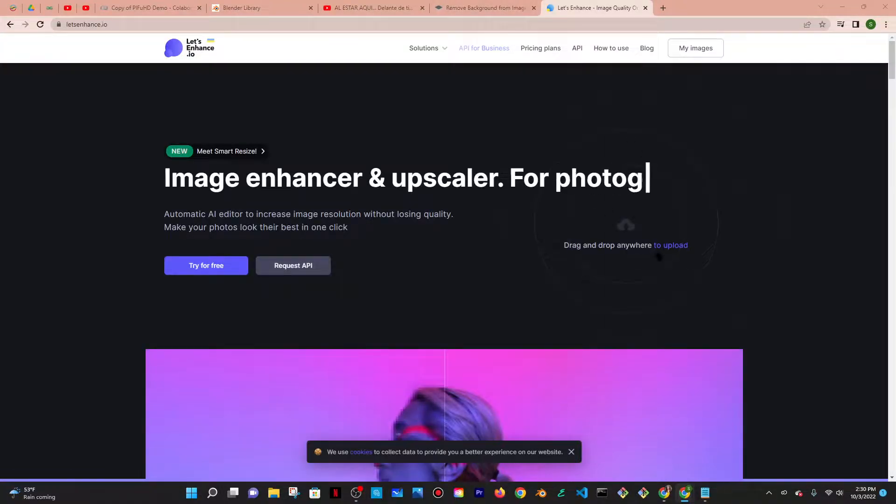
{"action": "left_click", "coordinate": [556, 266]}
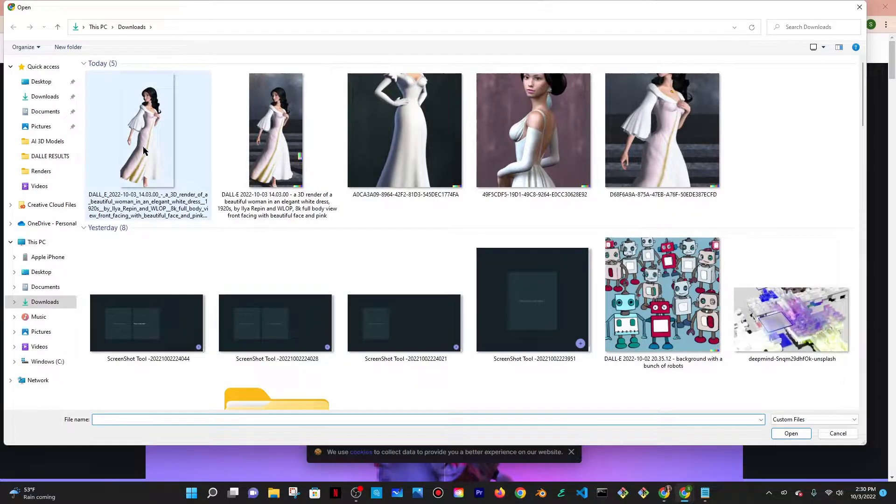
{"action": "left_click", "coordinate": [42, 96]}
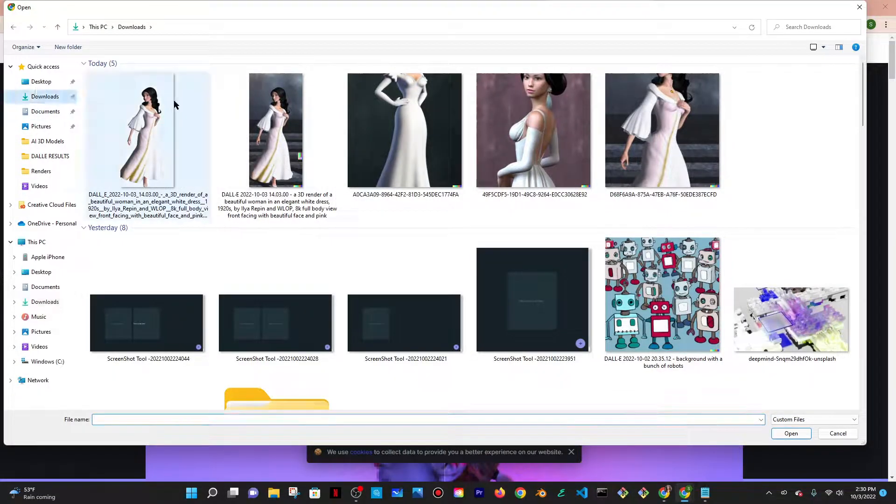
{"action": "left_click", "coordinate": [173, 118]}
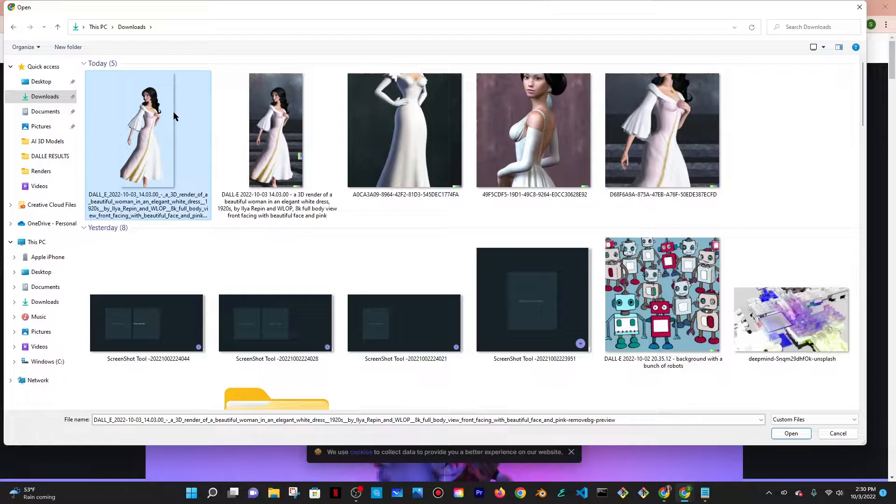
{"action": "double_click", "coordinate": [173, 113]}
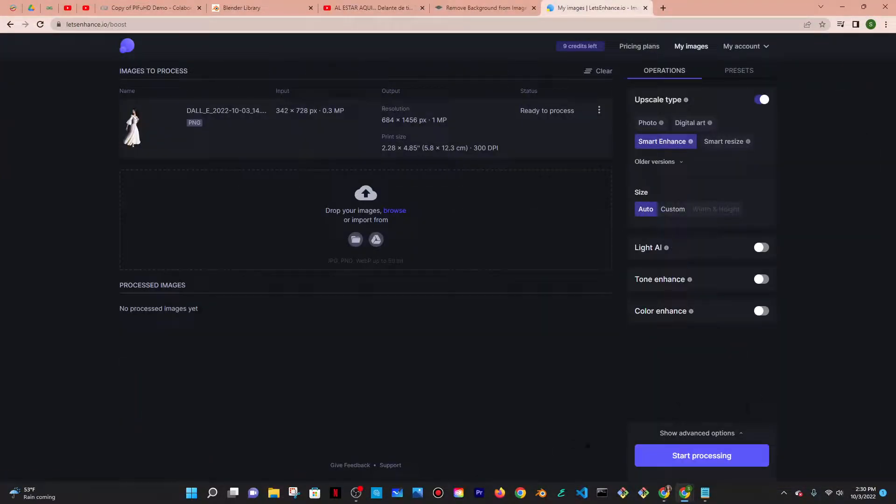
Step: Upscale the uploaded picture with Smart Enhance at Auto size and download the processed image
{"action": "left_click", "coordinate": [684, 460]}
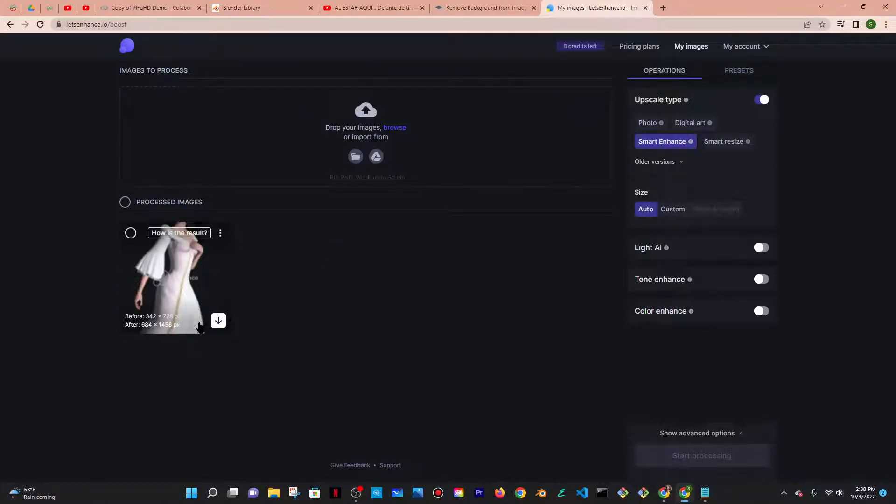
{"action": "left_click", "coordinate": [218, 321]}
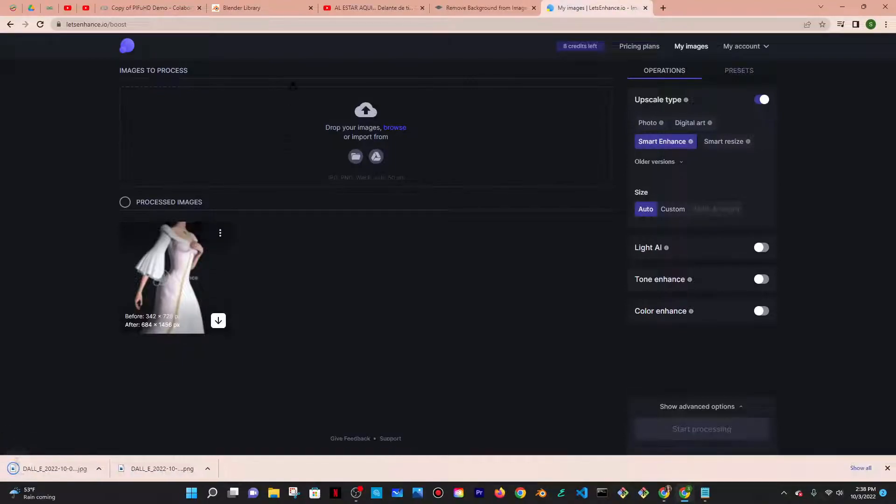
Step: Return to the PIFuHD notebook and upload the upscaled picture of the woman on a black background at the waiting upload cell
{"action": "left_click", "coordinate": [140, 3]}
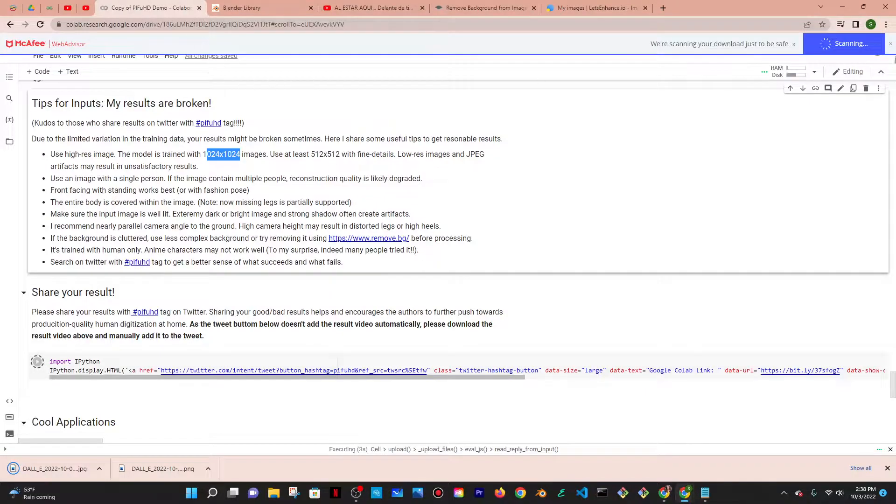
{"action": "left_click", "coordinate": [890, 46]}
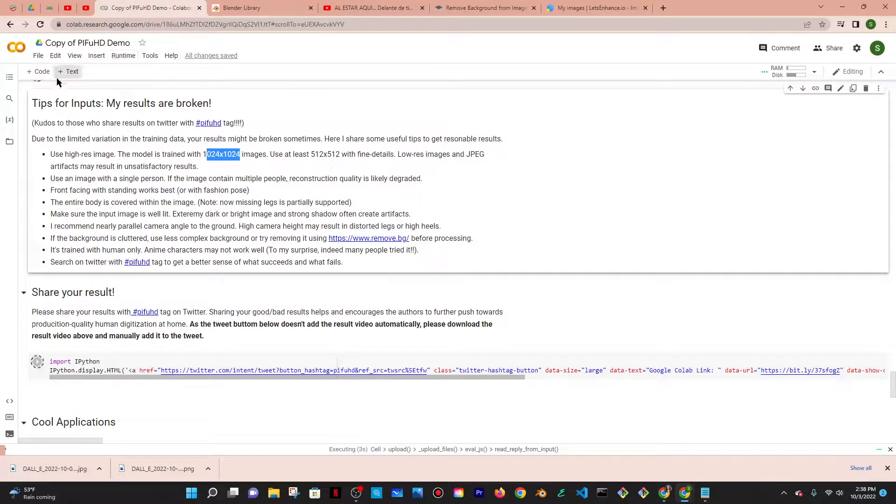
{"action": "scroll", "coordinate": [124, 170], "scroll_direction": "down", "scroll_amount": 10}
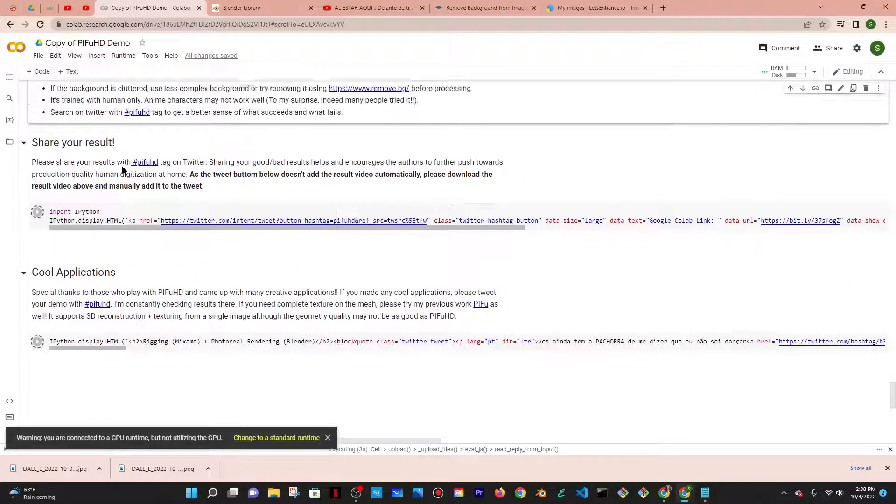
{"action": "scroll", "coordinate": [124, 167], "scroll_direction": "up", "scroll_amount": 15}
{"action": "scroll", "coordinate": [146, 304], "scroll_direction": "up", "scroll_amount": 6}
{"action": "scroll", "coordinate": [145, 304], "scroll_direction": "down", "scroll_amount": 6}
{"action": "scroll", "coordinate": [146, 304], "scroll_direction": "up", "scroll_amount": 12}
{"action": "scroll", "coordinate": [142, 301], "scroll_direction": "up", "scroll_amount": 15}
{"action": "left_click", "coordinate": [65, 211]}
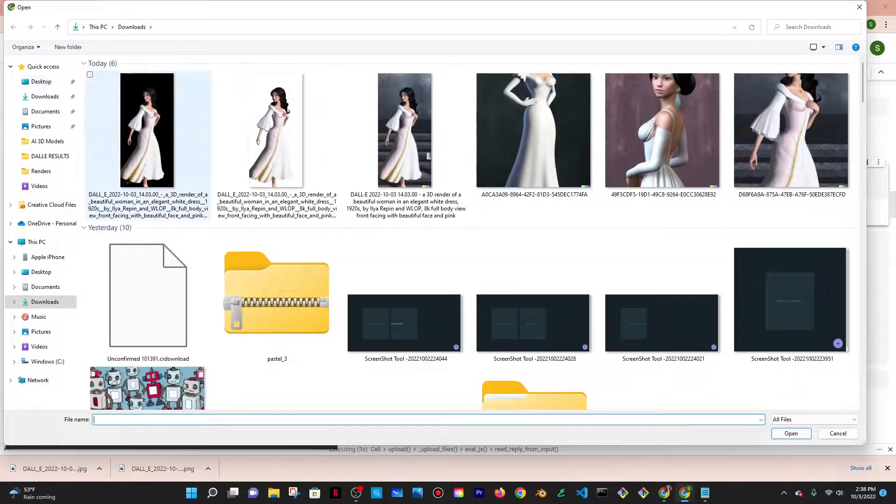
{"action": "left_click", "coordinate": [147, 131]}
{"action": "double_click", "coordinate": [186, 147]}
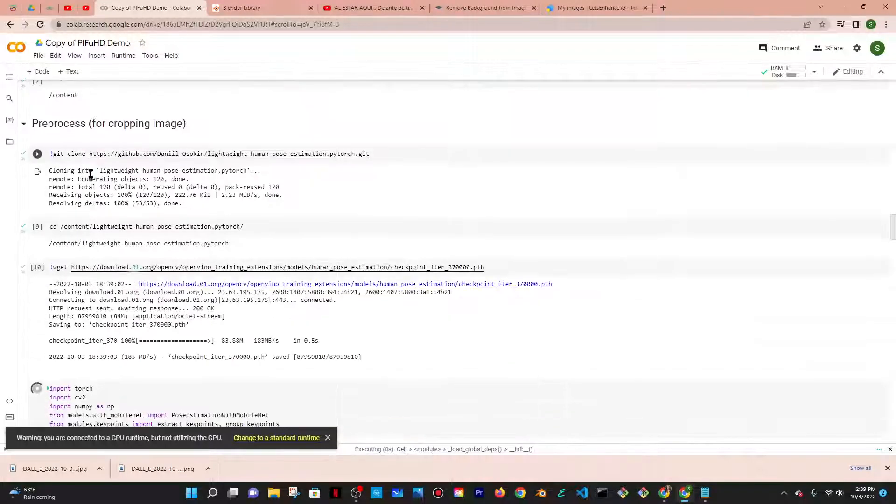
Step: Open the Source Code resource of the Day 236 "Image to 3D Model" entry in the Blender Library
{"action": "scroll", "coordinate": [87, 167], "scroll_direction": "down", "scroll_amount": 4}
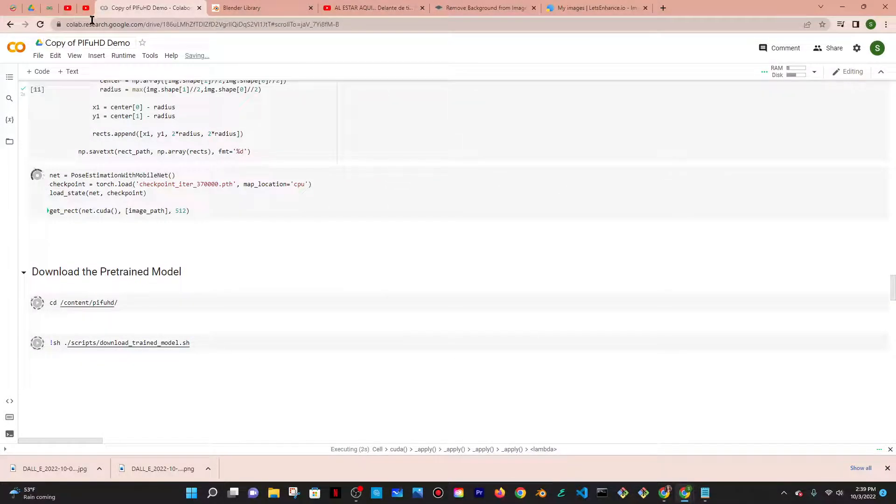
{"action": "left_click", "coordinate": [228, 8]}
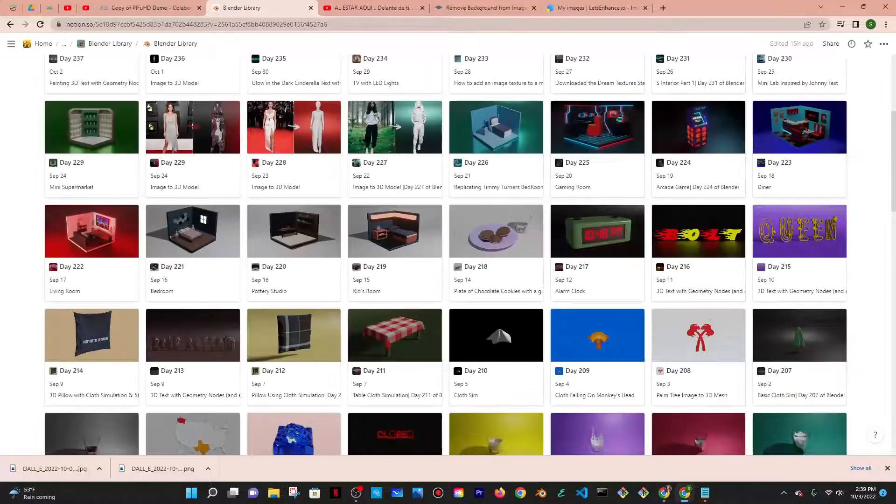
{"action": "scroll", "coordinate": [366, 138], "scroll_direction": "up", "scroll_amount": 5}
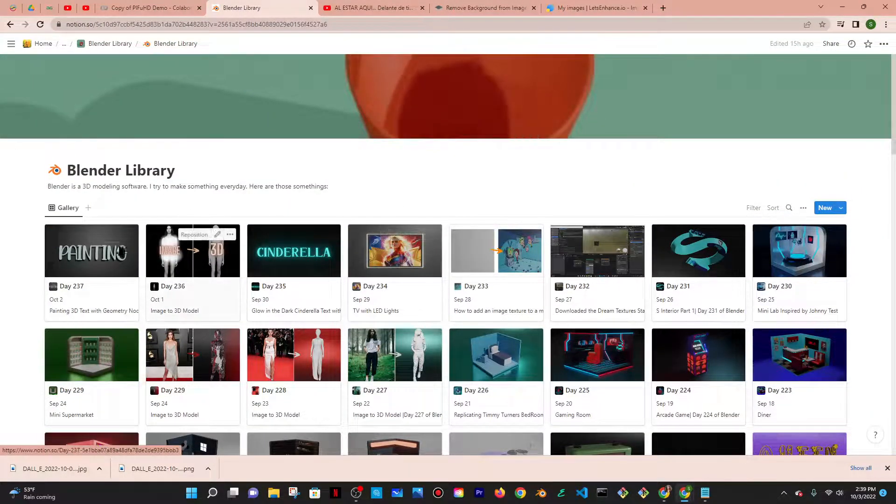
{"action": "left_click", "coordinate": [193, 271]}
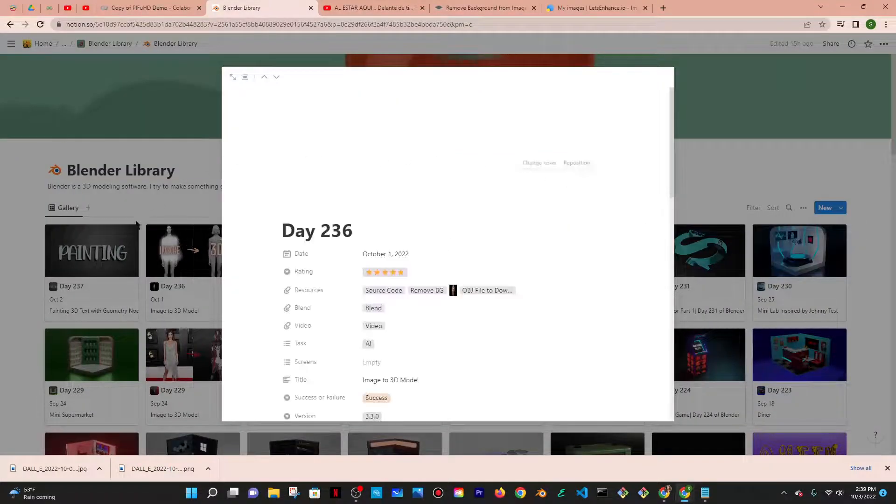
{"action": "scroll", "coordinate": [519, 226], "scroll_direction": "down", "scroll_amount": 5}
{"action": "scroll", "coordinate": [520, 226], "scroll_direction": "up", "scroll_amount": 4}
{"action": "left_click", "coordinate": [382, 243]}
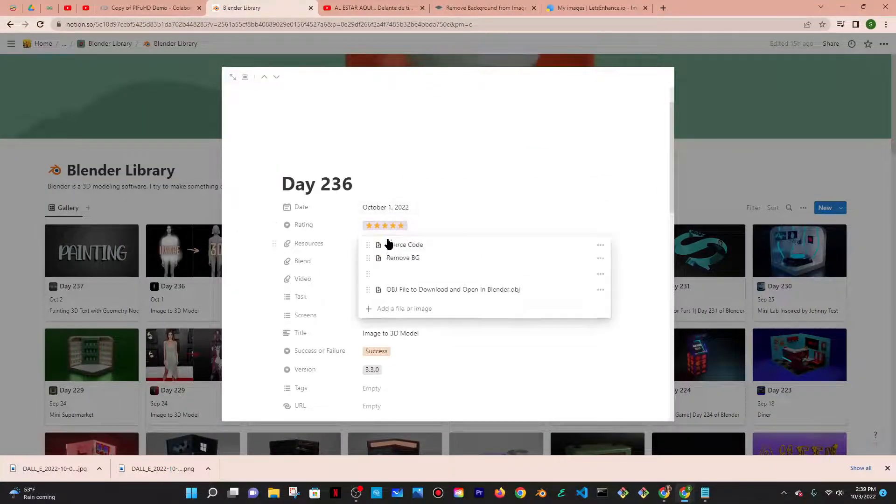
{"action": "left_click", "coordinate": [404, 245]}
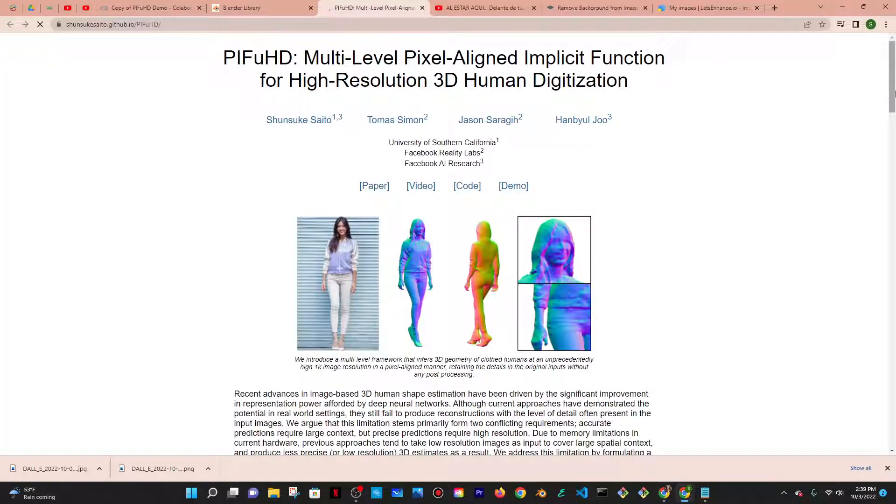
Step: Look through the PIFuHD project page, open its Colab demo and return to the copied notebook
{"action": "left_click_drag", "start_coordinate": [894, 94], "coordinate": [884, 454]}
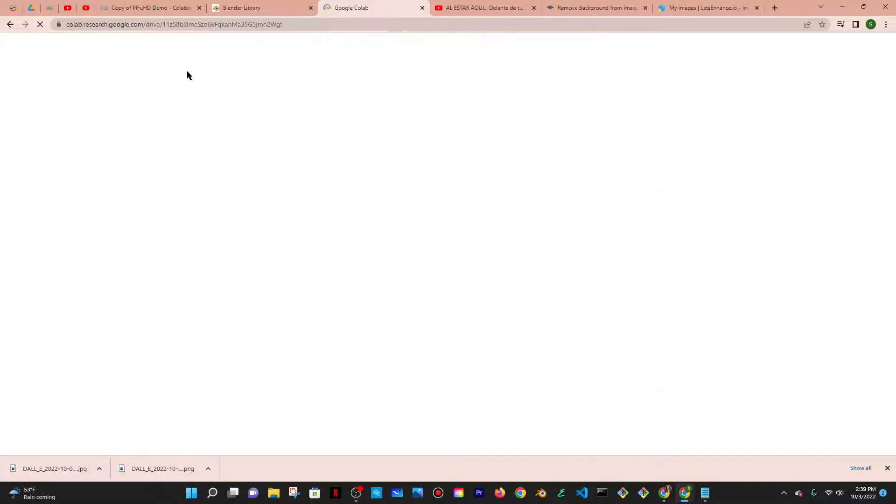
{"action": "left_click", "coordinate": [163, 4]}
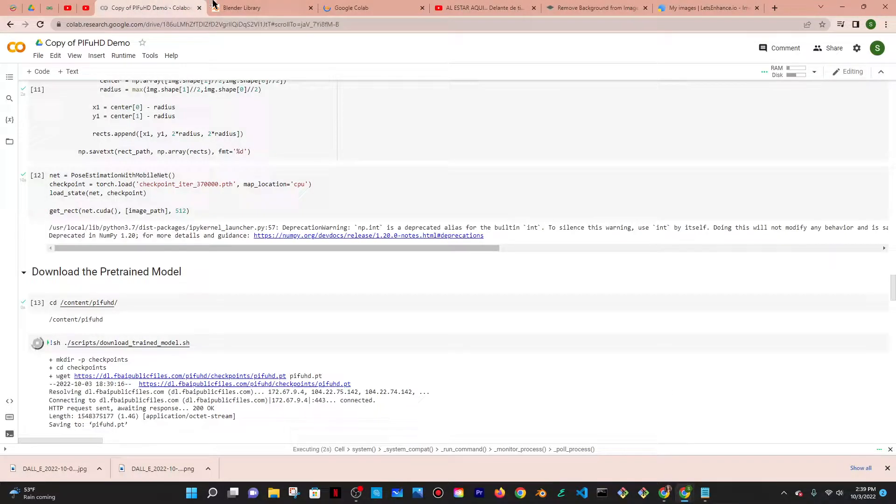
{"action": "left_click", "coordinate": [338, 4]}
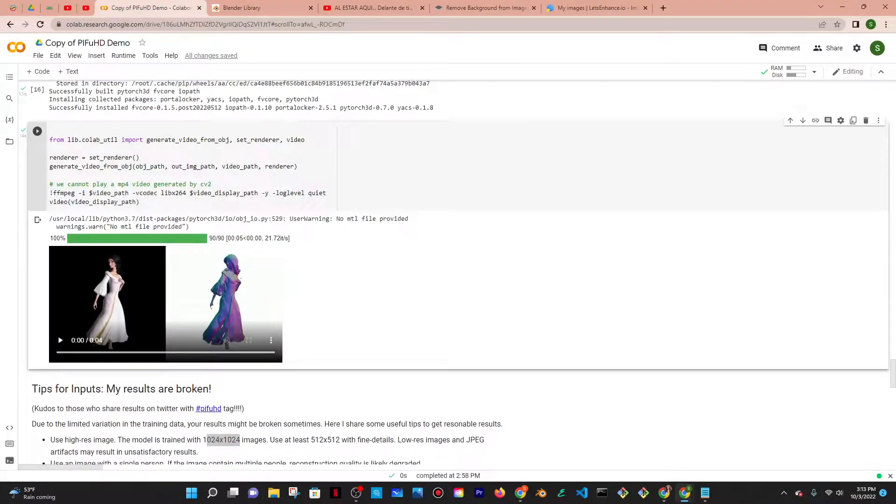
Step: Download the rendered video of the generated 3D woman and play it in the notebook output
{"action": "left_click", "coordinate": [270, 340]}
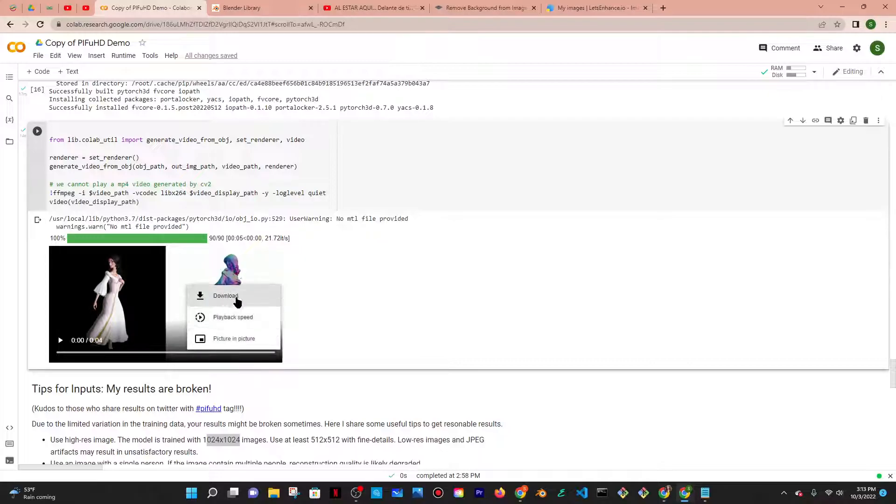
{"action": "left_click", "coordinate": [199, 296]}
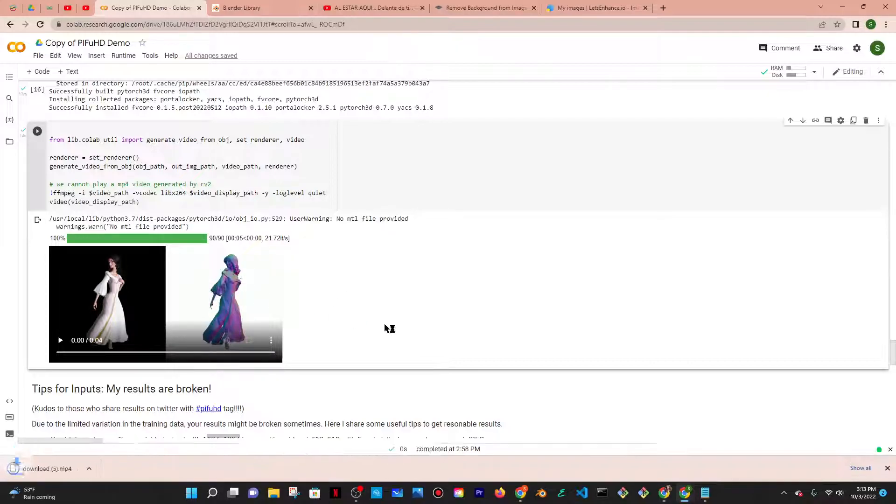
{"action": "left_click", "coordinate": [60, 340]}
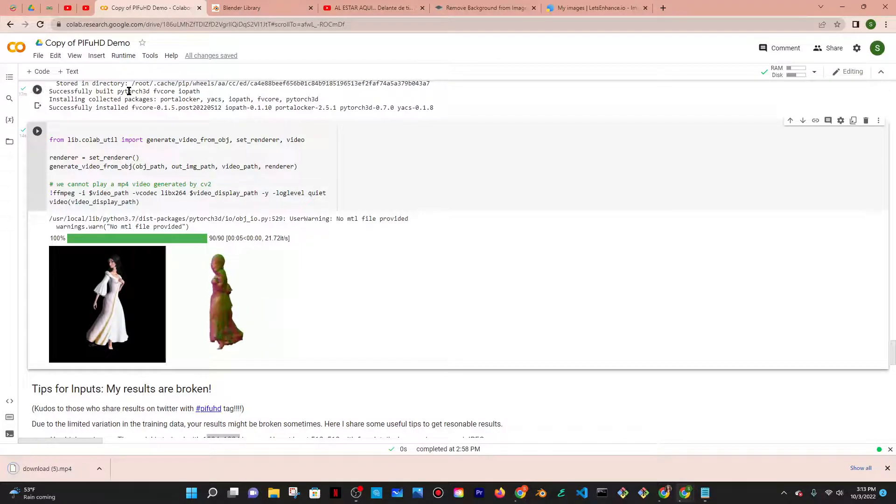
Step: Browse the notebook's files to pifuhd/results/pifuhd_final/recon and widen the file list to show the long result names
{"action": "left_click", "coordinate": [9, 141]}
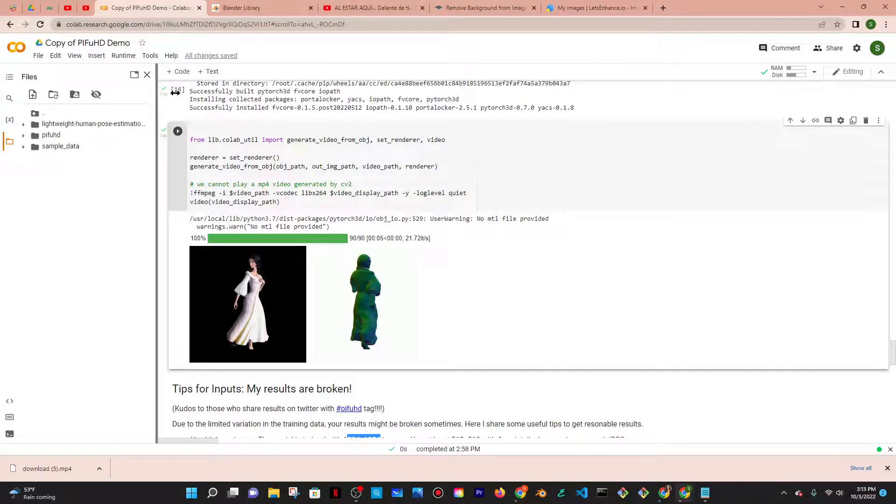
{"action": "left_click_drag", "start_coordinate": [158, 93], "coordinate": [222, 92]}
{"action": "left_click", "coordinate": [30, 137]}
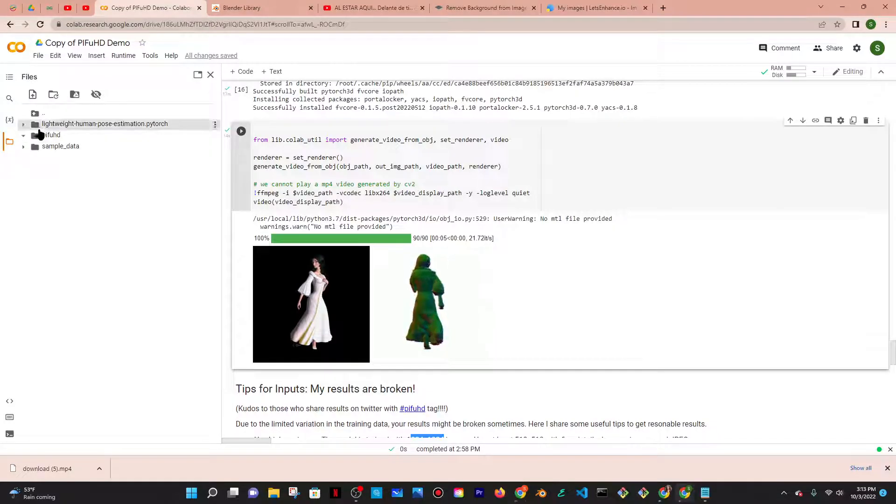
{"action": "left_click", "coordinate": [25, 136]}
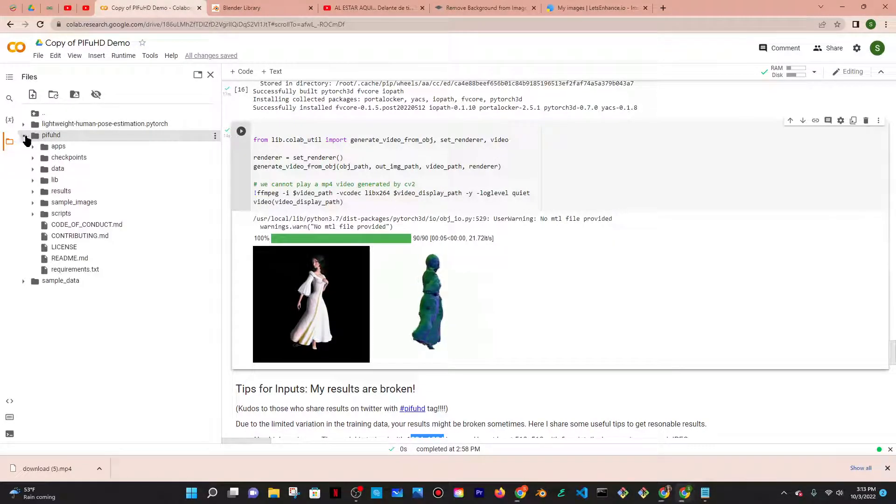
{"action": "left_click", "coordinate": [33, 192]}
{"action": "left_click", "coordinate": [70, 203]}
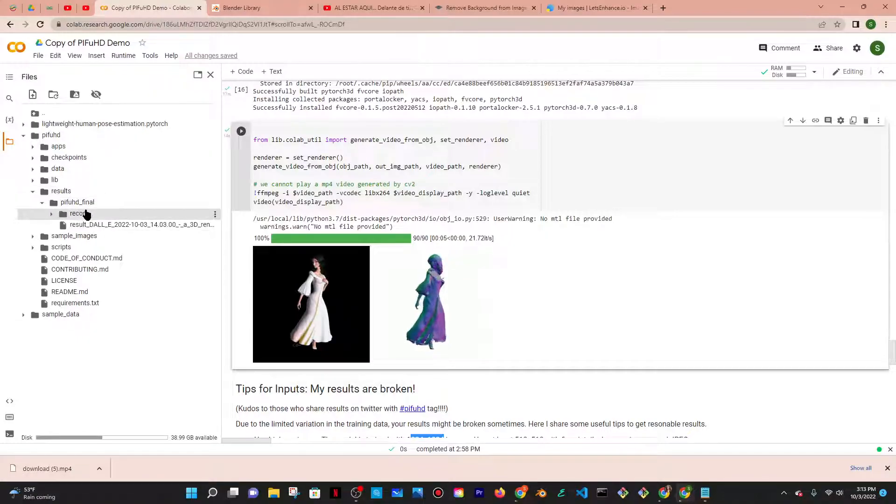
{"action": "left_click", "coordinate": [79, 214]}
{"action": "left_click_drag", "start_coordinate": [222, 215], "coordinate": [382, 223]}
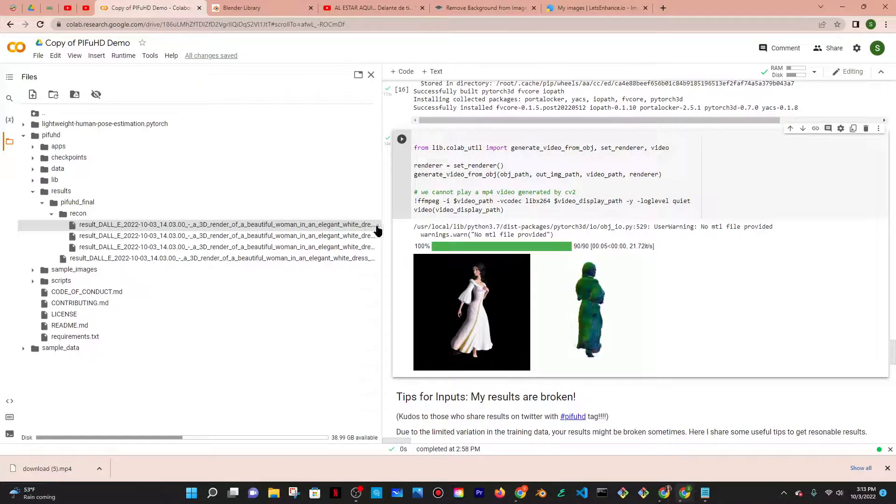
{"action": "right_click", "coordinate": [378, 229]}
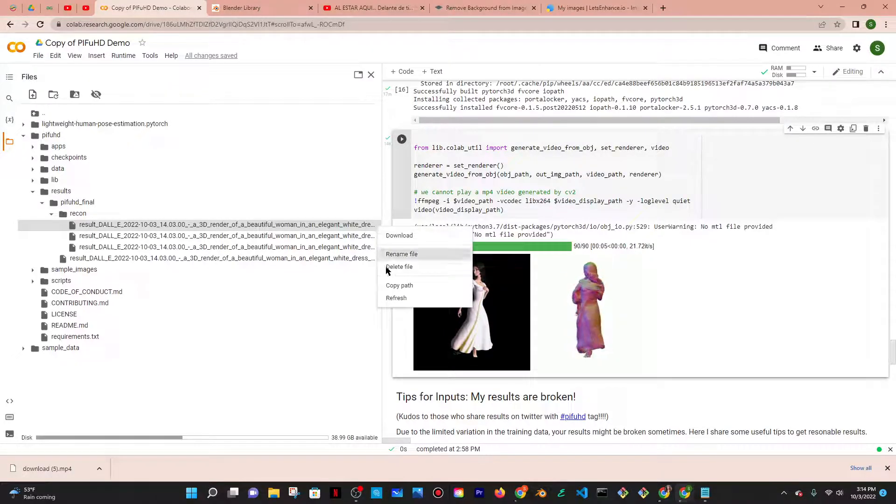
{"action": "left_click", "coordinate": [395, 254]}
{"action": "left_click", "coordinate": [186, 225]}
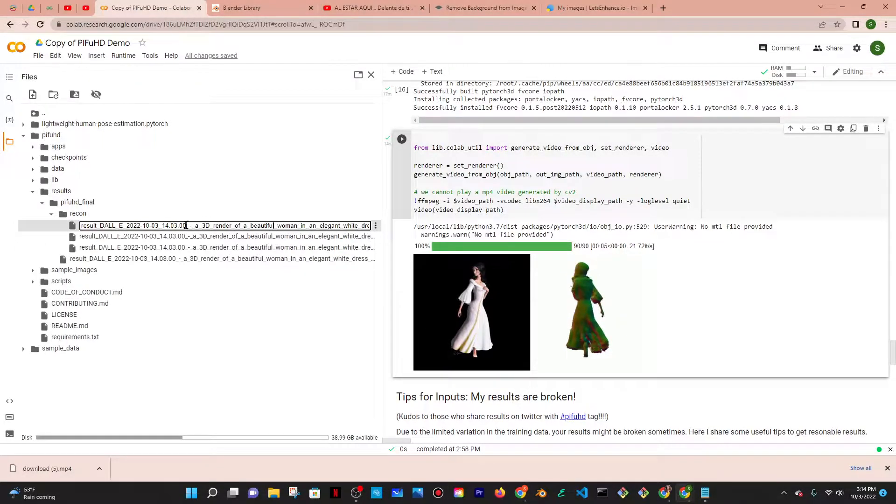
{"action": "triple_click", "coordinate": [93, 225]}
{"action": "left_click", "coordinate": [225, 224]}
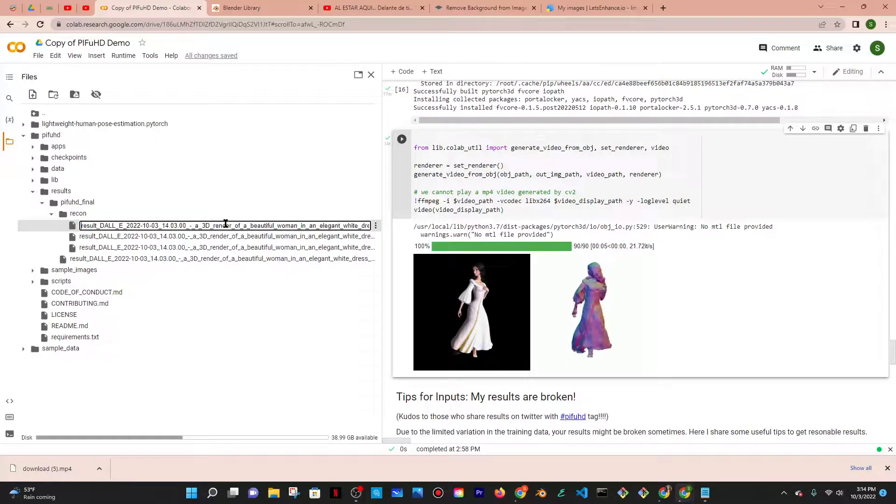
{"action": "left_click_drag", "start_coordinate": [345, 227], "coordinate": [1, 214]}
{"action": "triple_click", "coordinate": [211, 226]}
{"action": "left_click", "coordinate": [266, 226]}
{"action": "left_click_drag", "start_coordinate": [358, 226], "coordinate": [84, 224]}
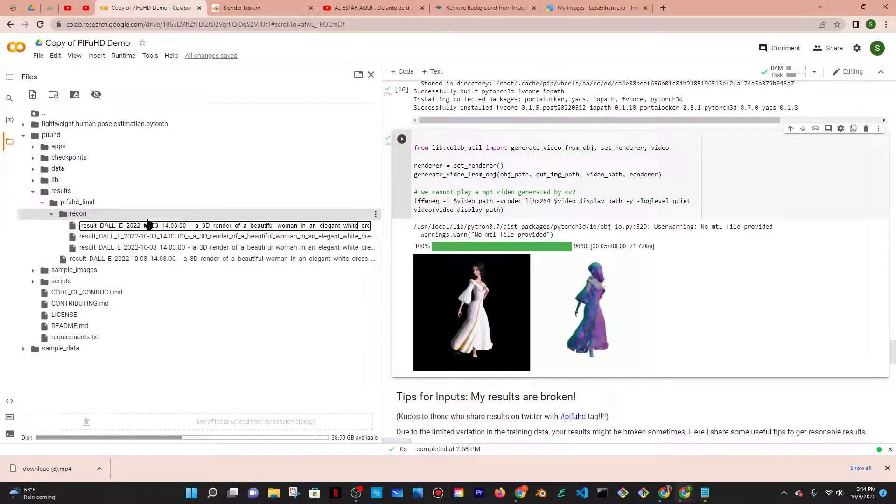
{"action": "left_click_drag", "start_coordinate": [147, 220], "coordinate": [149, 225]}
{"action": "left_click", "coordinate": [75, 214]}
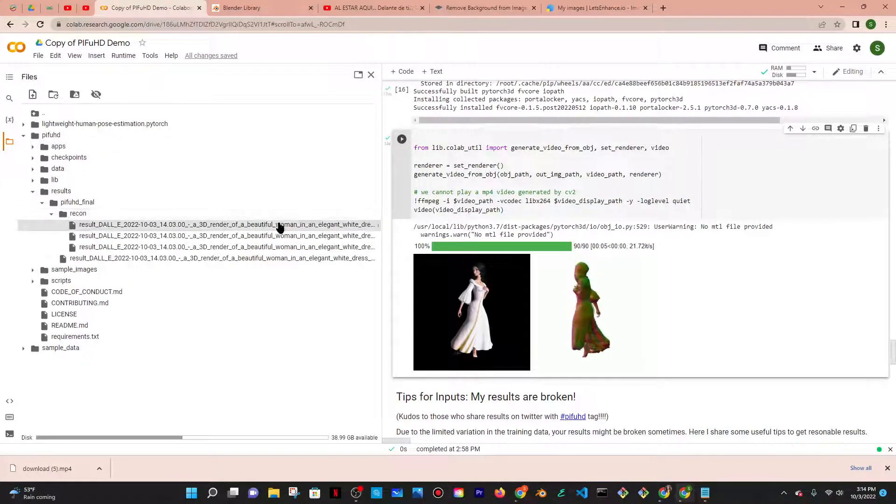
Step: Copy the full name of the first result file in the recon folder and paste it into the address bar to read its extension
{"action": "right_click", "coordinate": [378, 227]}
{"action": "left_click", "coordinate": [390, 252]}
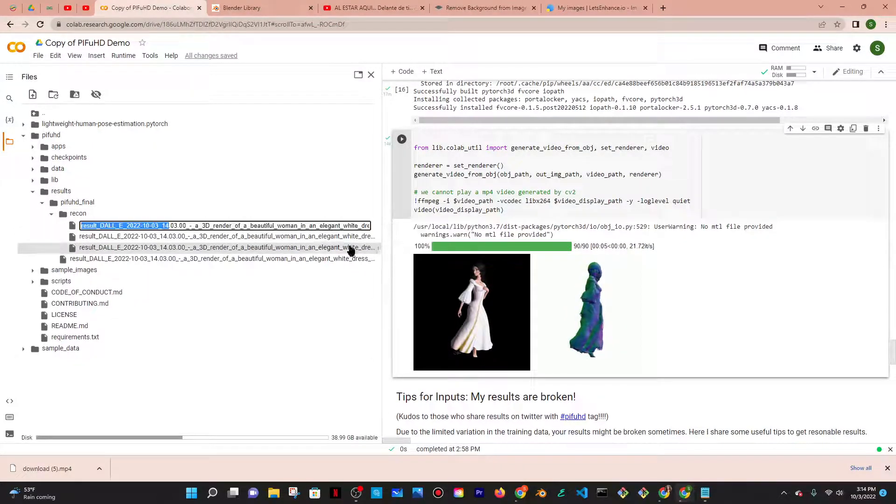
{"action": "key", "text": "ctrl+a"}
{"action": "key", "text": "ctrl+c"}
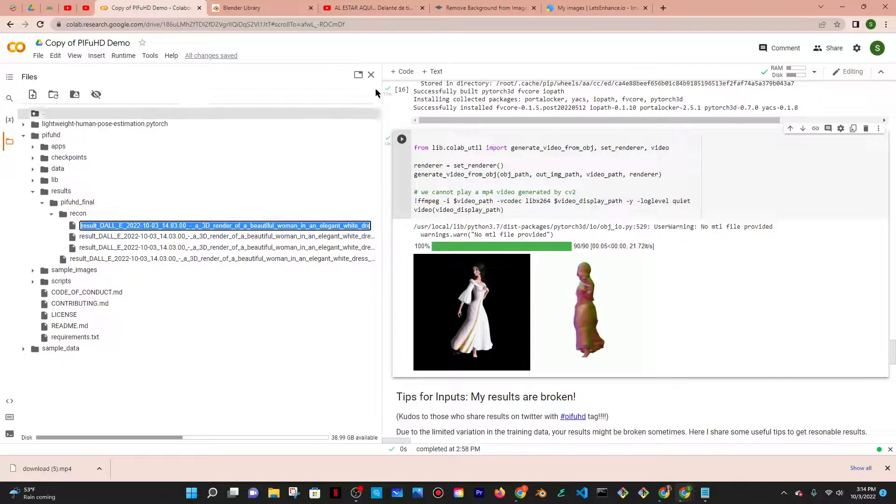
{"action": "left_click", "coordinate": [328, 24]}
{"action": "key", "text": "ctrl+v"}
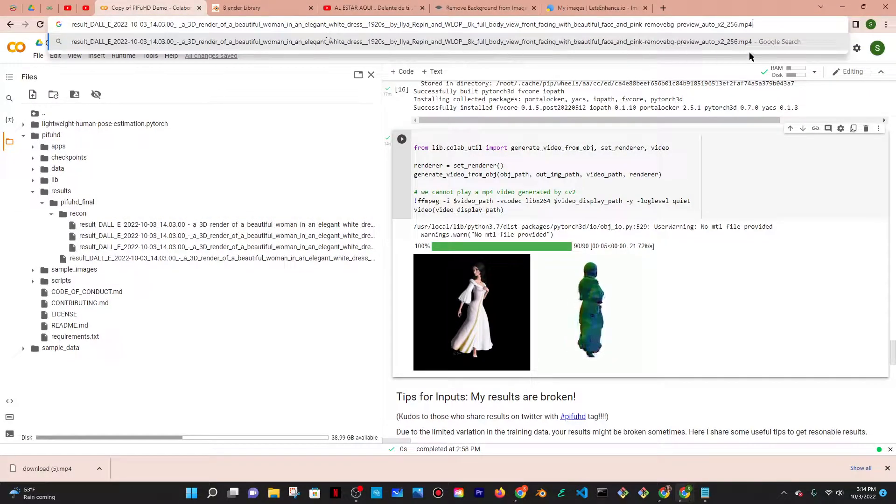
Step: Copy the path of the second result file in recon and paste it into the address bar to check its file type
{"action": "right_click", "coordinate": [377, 237]}
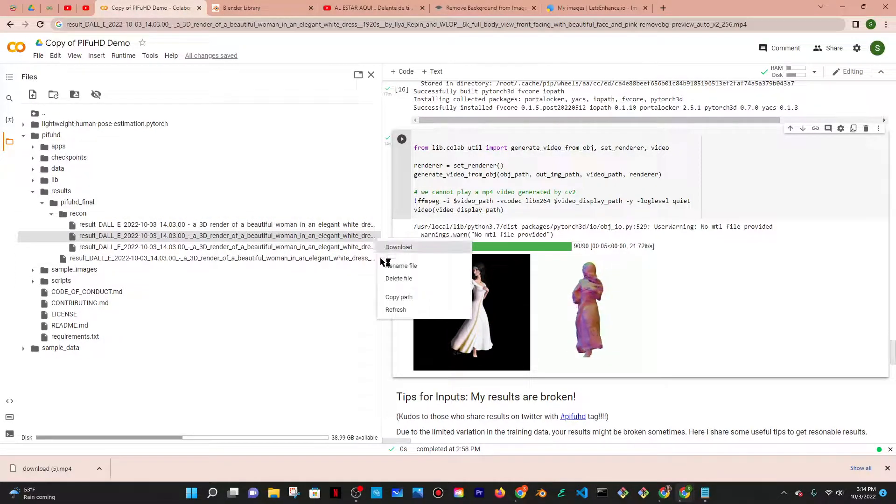
{"action": "left_click", "coordinate": [399, 296]}
{"action": "left_click", "coordinate": [346, 24]}
{"action": "key", "text": "ctrl+v"}
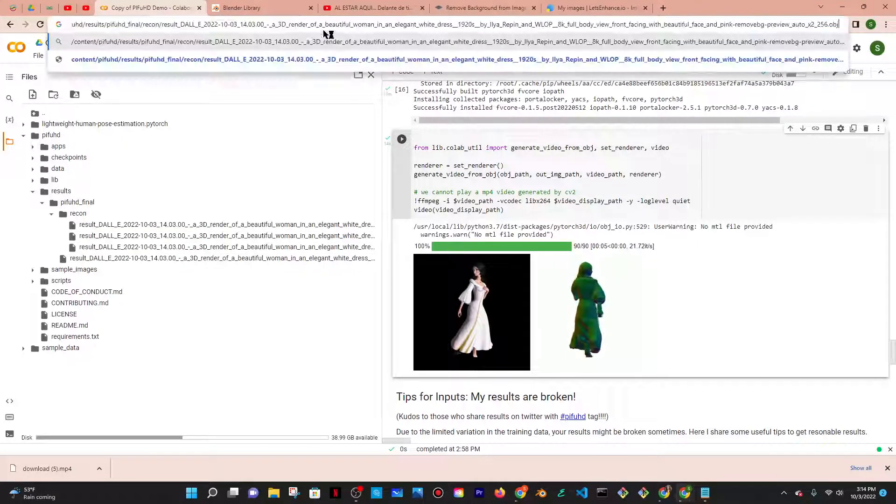
Step: Download the second result file, the OBJ model, from the recon folder
{"action": "left_click", "coordinate": [375, 237]}
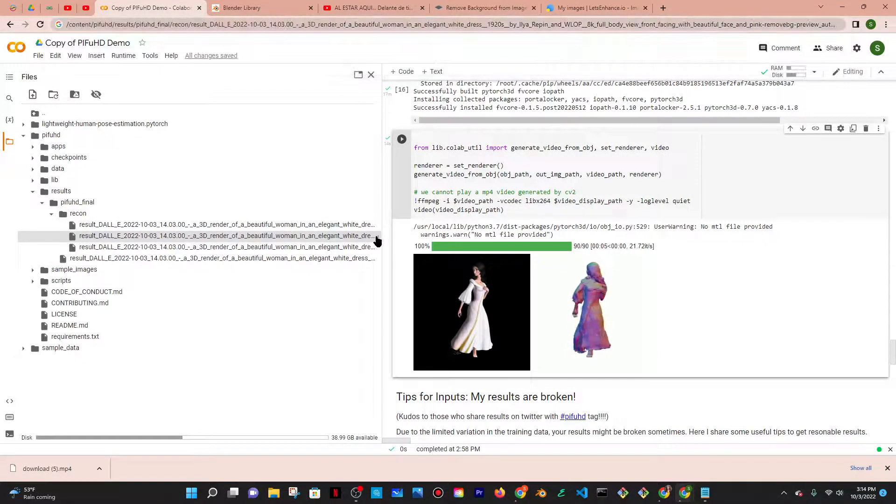
{"action": "right_click", "coordinate": [377, 237]}
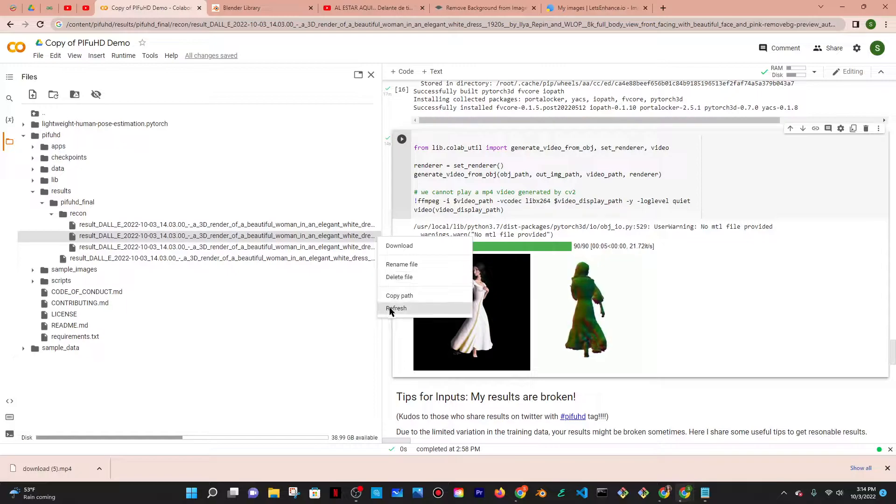
{"action": "left_click", "coordinate": [398, 246]}
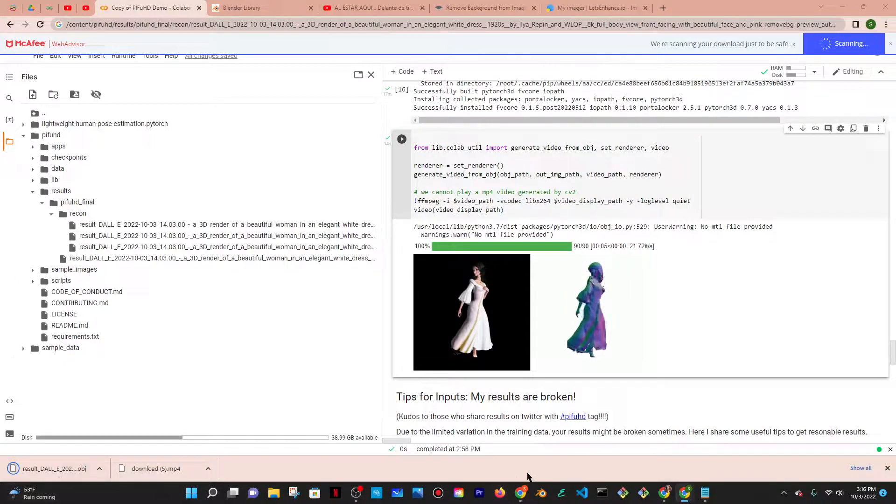
Step: Open Blender, start a new General scene and delete the default cube
{"action": "left_click", "coordinate": [541, 494]}
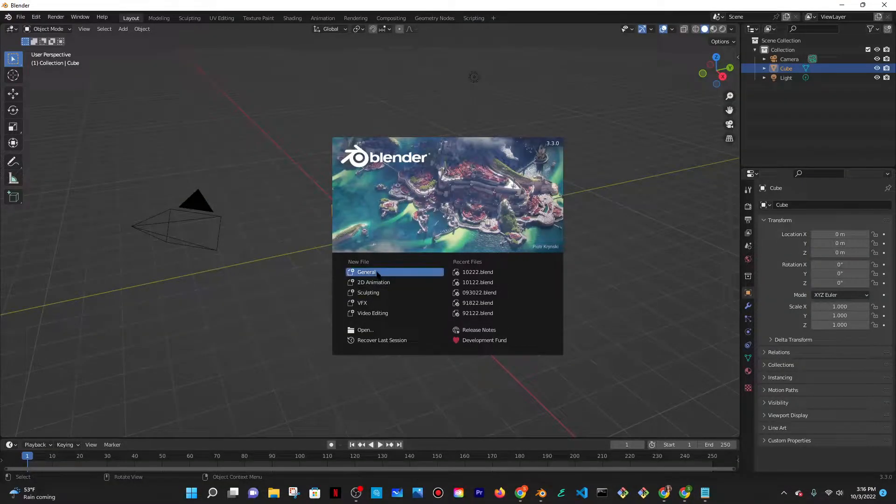
{"action": "left_click", "coordinate": [377, 275]}
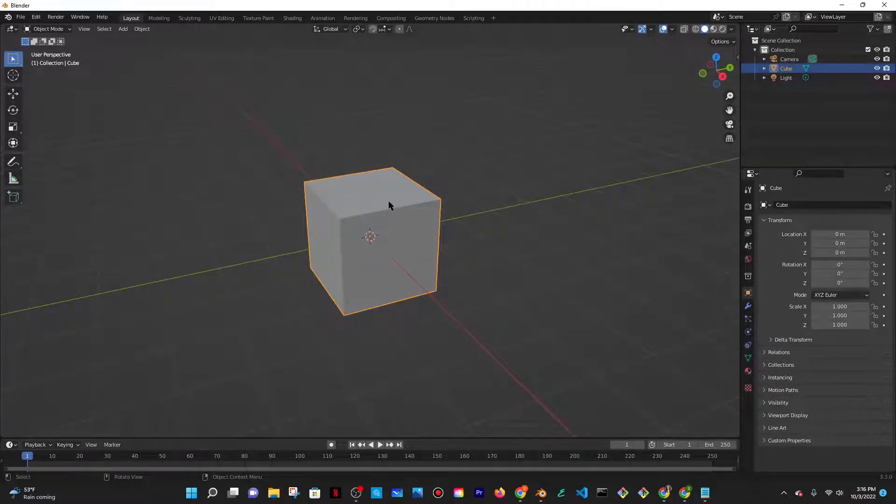
{"action": "key", "text": "x"}
{"action": "left_click", "coordinate": [436, 237]}
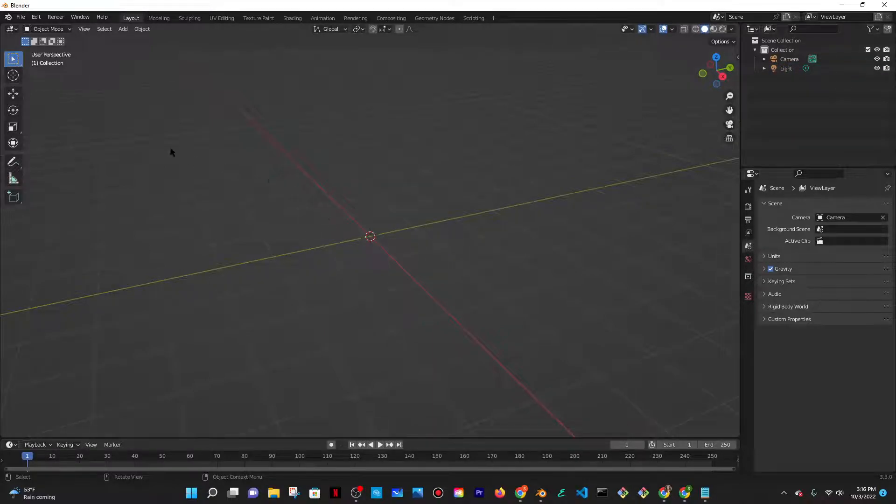
Step: Import the downloaded result_DALL_E OBJ file of the woman from the Downloads folder as a Wavefront model
{"action": "left_click", "coordinate": [19, 17]}
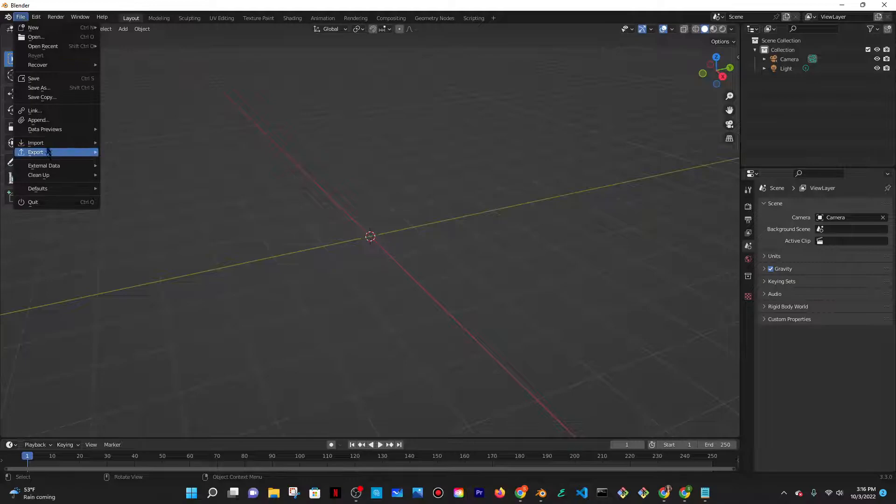
{"action": "mouse_move", "coordinate": [47, 143]}
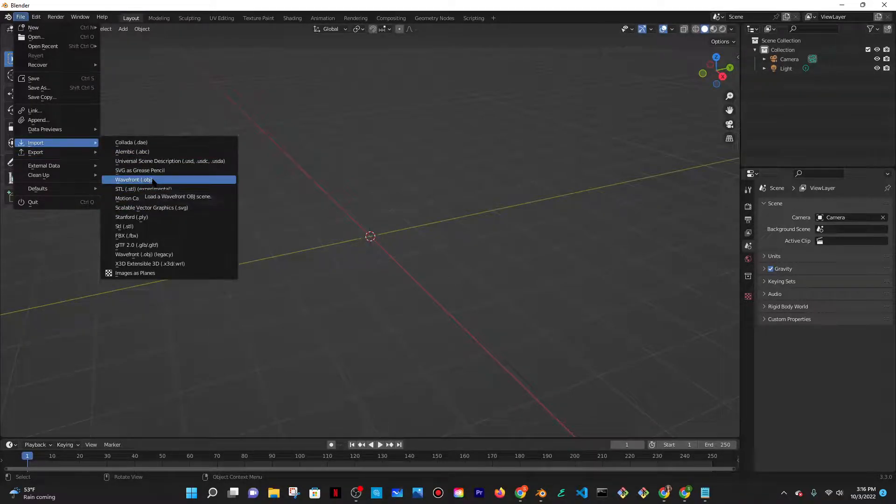
{"action": "left_click", "coordinate": [185, 180]}
{"action": "left_click", "coordinate": [235, 201]}
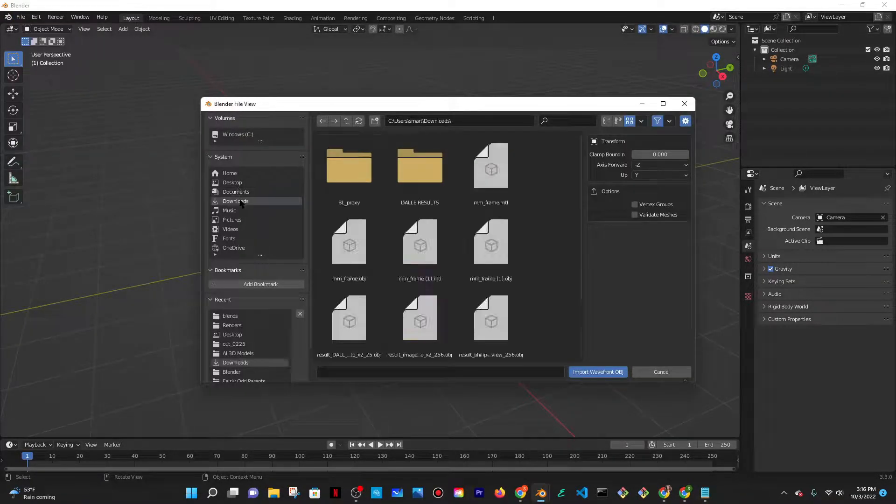
{"action": "scroll", "coordinate": [485, 246], "scroll_direction": "down", "scroll_amount": 2}
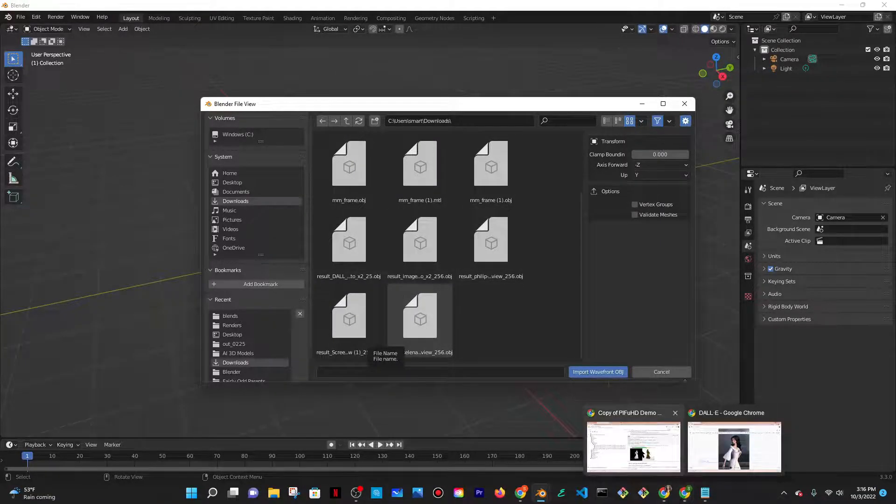
{"action": "left_click", "coordinate": [630, 443]}
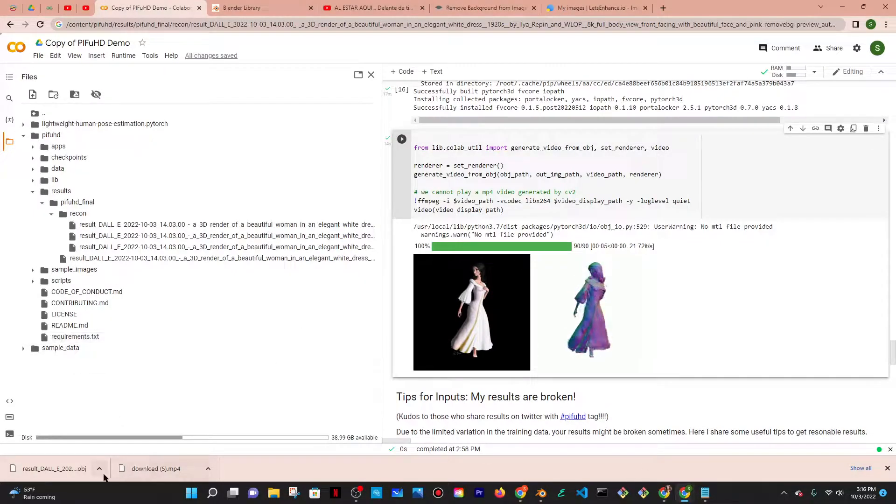
{"action": "left_click", "coordinate": [842, 7]}
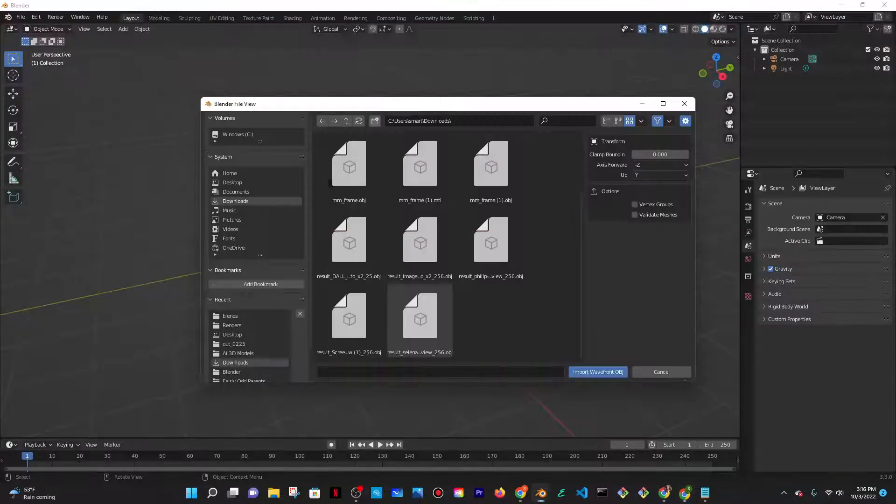
{"action": "left_click", "coordinate": [351, 248]}
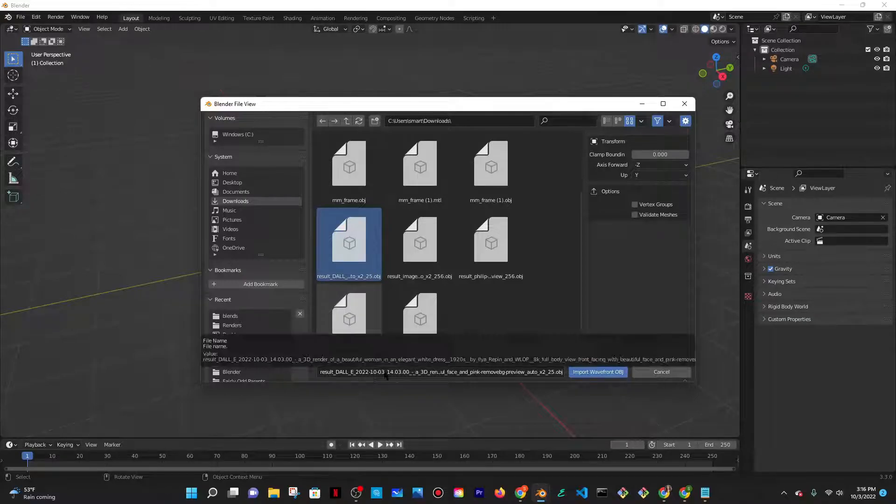
{"action": "left_click", "coordinate": [418, 253]}
{"action": "left_click", "coordinate": [356, 252]}
{"action": "left_click", "coordinate": [597, 371]}
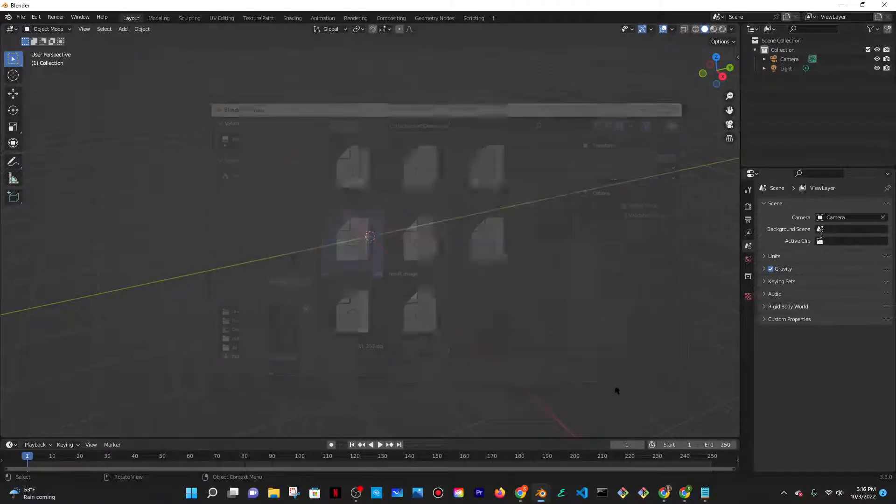
Step: Apply Shade Smooth to the imported woman model
{"action": "left_click_drag", "start_coordinate": [460, 279], "coordinate": [417, 246]}
{"action": "scroll", "coordinate": [417, 246], "scroll_direction": "up", "scroll_amount": 6}
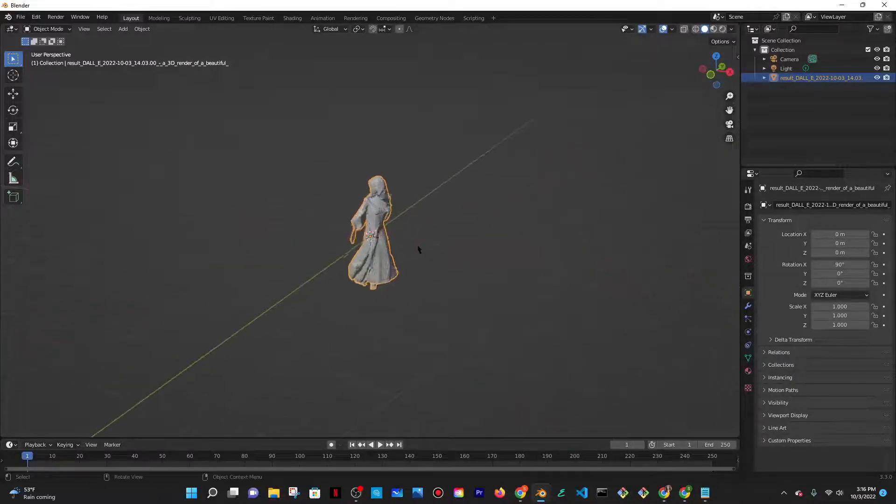
{"action": "mouse_move", "coordinate": [424, 285]}
{"action": "left_mouse_down"}
{"action": "mouse_move", "coordinate": [439, 273]}
{"action": "mouse_move", "coordinate": [442, 281]}
{"action": "left_mouse_up"}
{"action": "scroll", "coordinate": [424, 259], "scroll_direction": "up", "scroll_amount": 5}
{"action": "scroll", "coordinate": [388, 173], "scroll_direction": "down", "scroll_amount": 4}
{"action": "right_click", "coordinate": [388, 190]}
{"action": "left_click", "coordinate": [388, 190]}
{"action": "left_click_drag", "start_coordinate": [439, 227], "coordinate": [398, 164]}
{"action": "scroll", "coordinate": [418, 205], "scroll_direction": "up", "scroll_amount": 4}
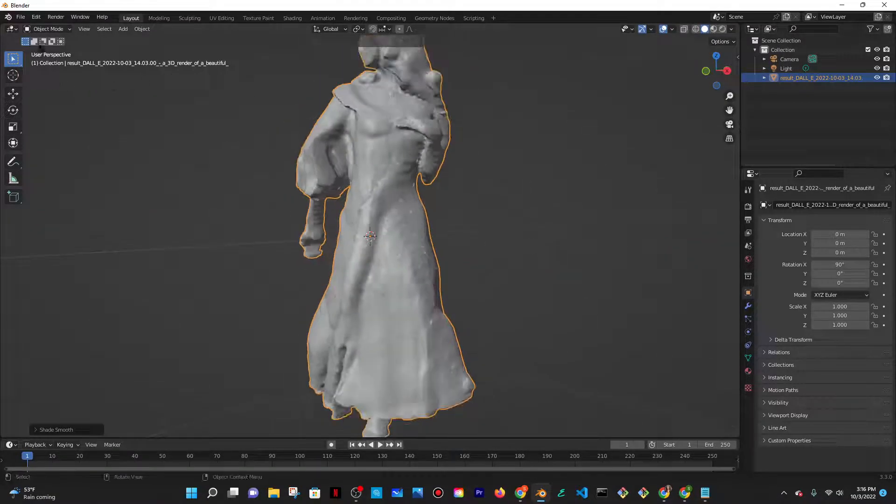
Step: Switch the model to Sculpt Mode, widen the list of brushes and smooth the figure's body and dress with the Smooth brush
{"action": "left_click", "coordinate": [49, 29]}
{"action": "left_click", "coordinate": [51, 62]}
{"action": "scroll", "coordinate": [356, 233], "scroll_direction": "down", "scroll_amount": 5}
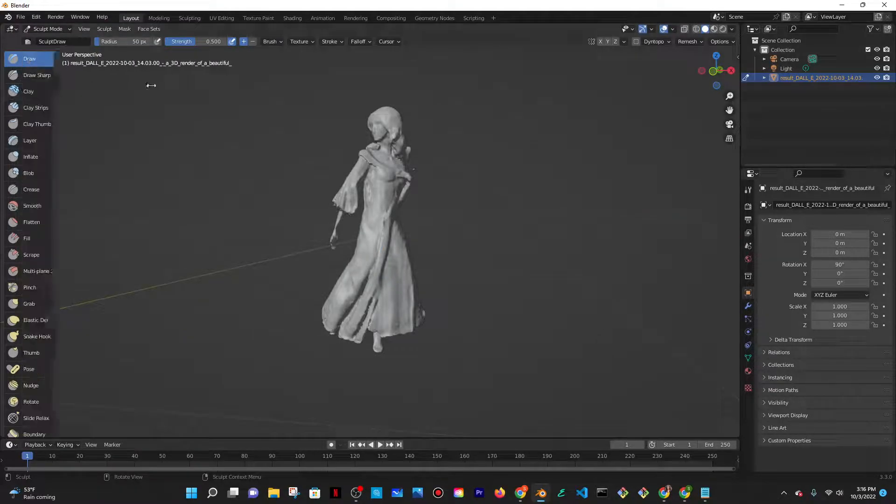
{"action": "left_click_drag", "start_coordinate": [21, 87], "coordinate": [148, 117]}
{"action": "left_click", "coordinate": [60, 206]}
{"action": "left_click_drag", "start_coordinate": [390, 220], "coordinate": [379, 196]}
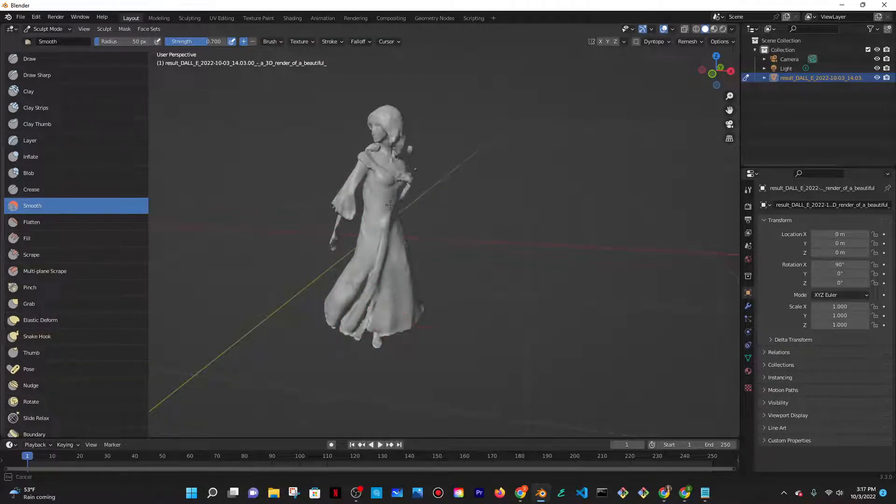
{"action": "left_click_drag", "start_coordinate": [398, 262], "coordinate": [376, 187]}
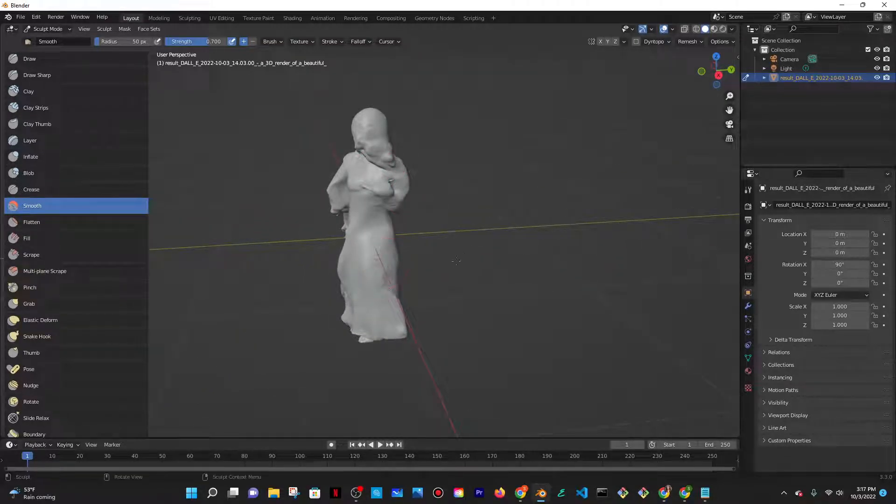
{"action": "left_click_drag", "start_coordinate": [464, 258], "coordinate": [325, 219]}
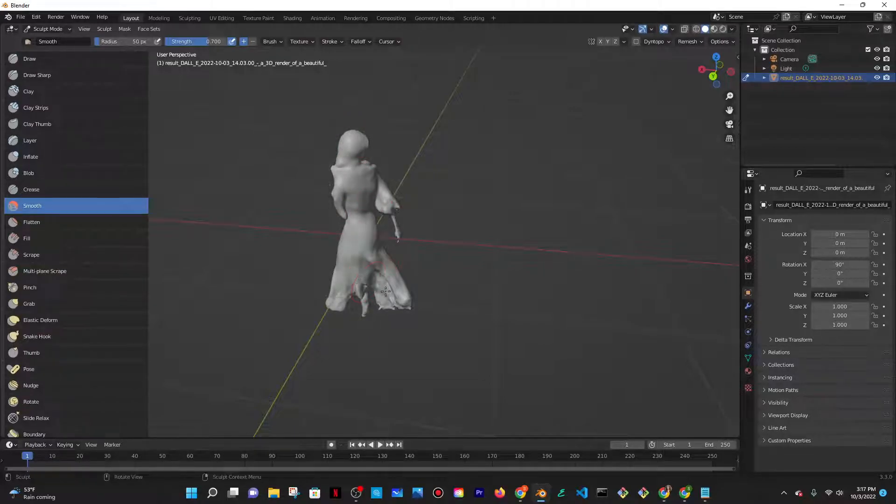
Step: Smooth the surface around the woman's chest, shoulder and upper sleeve with the Smooth brush
{"action": "scroll", "coordinate": [396, 214], "scroll_direction": "up", "scroll_amount": 4}
{"action": "mouse_move", "coordinate": [527, 208]}
{"action": "left_mouse_down"}
{"action": "mouse_move", "coordinate": [396, 214]}
{"action": "mouse_move", "coordinate": [448, 243]}
{"action": "mouse_move", "coordinate": [416, 280]}
{"action": "mouse_move", "coordinate": [427, 187]}
{"action": "left_mouse_up"}
{"action": "scroll", "coordinate": [396, 213], "scroll_direction": "down", "scroll_amount": 3}
{"action": "scroll", "coordinate": [434, 145], "scroll_direction": "up", "scroll_amount": 3}
{"action": "scroll", "coordinate": [441, 124], "scroll_direction": "up", "scroll_amount": 4}
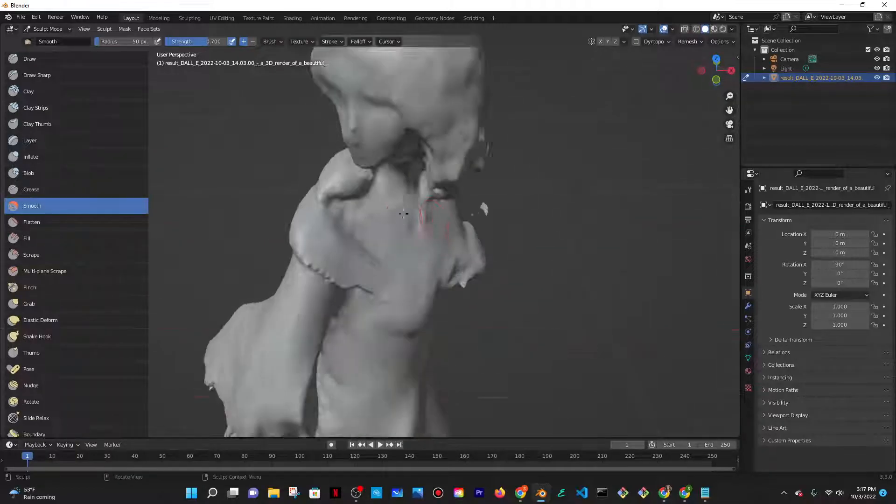
{"action": "left_click_drag", "start_coordinate": [427, 217], "coordinate": [460, 212]}
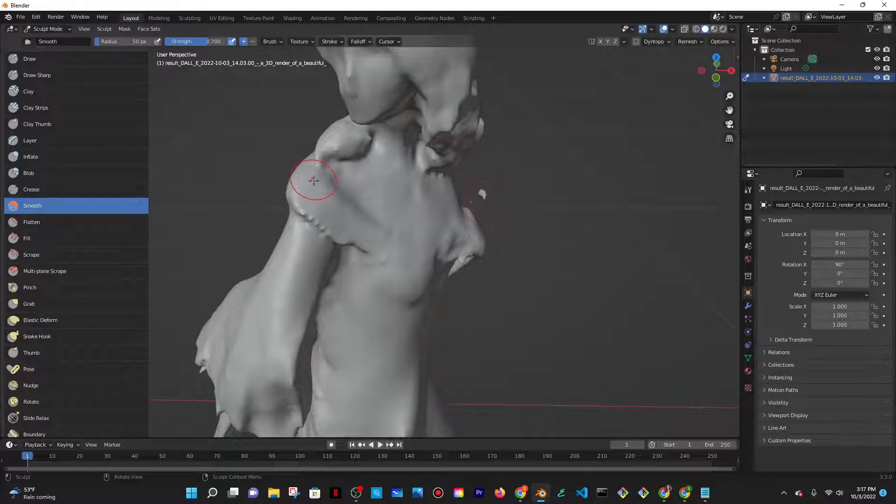
{"action": "left_click_drag", "start_coordinate": [387, 263], "coordinate": [411, 247]}
{"action": "mouse_move", "coordinate": [411, 246]}
{"action": "left_mouse_down"}
{"action": "mouse_move", "coordinate": [366, 183]}
{"action": "mouse_move", "coordinate": [415, 163]}
{"action": "mouse_move", "coordinate": [325, 140]}
{"action": "mouse_move", "coordinate": [190, 262]}
{"action": "mouse_move", "coordinate": [262, 242]}
{"action": "mouse_move", "coordinate": [392, 238]}
{"action": "mouse_move", "coordinate": [373, 233]}
{"action": "mouse_move", "coordinate": [335, 261]}
{"action": "left_mouse_up"}
Step: Smooth the lowered hand and the neighbouring part of the dress with the Smooth brush
{"action": "scroll", "coordinate": [366, 184], "scroll_direction": "down", "scroll_amount": 4}
{"action": "scroll", "coordinate": [391, 238], "scroll_direction": "down", "scroll_amount": 3}
{"action": "scroll", "coordinate": [336, 280], "scroll_direction": "up", "scroll_amount": 5}
{"action": "left_click_drag", "start_coordinate": [322, 335], "coordinate": [373, 299]}
{"action": "scroll", "coordinate": [373, 280], "scroll_direction": "up", "scroll_amount": 5}
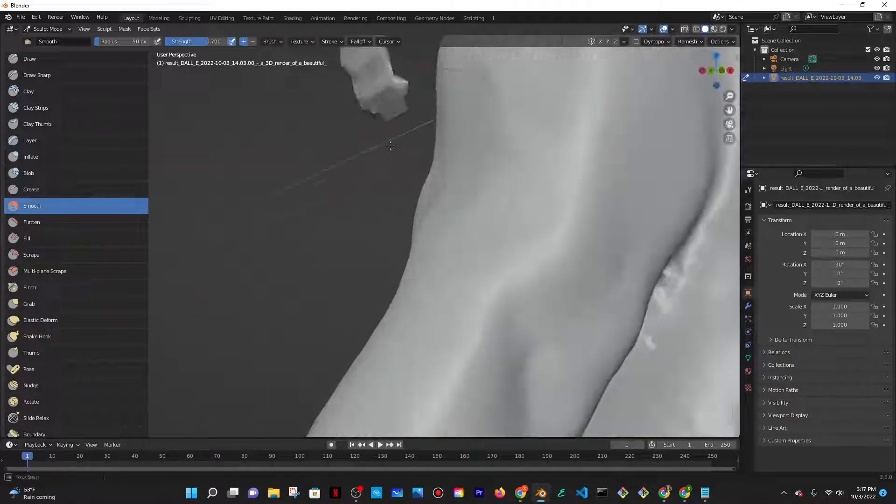
{"action": "left_click_drag", "start_coordinate": [374, 233], "coordinate": [401, 166]}
{"action": "left_click_drag", "start_coordinate": [448, 218], "coordinate": [429, 252]}
{"action": "scroll", "coordinate": [404, 244], "scroll_direction": "down", "scroll_amount": 5}
Step: Return the model to Object Mode and look at the lowered hand
{"action": "left_click", "coordinate": [50, 31]}
{"action": "left_click", "coordinate": [49, 39]}
{"action": "left_click_drag", "start_coordinate": [337, 237], "coordinate": [380, 241]}
Step: Try box-selecting the lowered hand's vertices in Edit Mode, clear the selection and return to Object Mode
{"action": "left_click", "coordinate": [57, 30]}
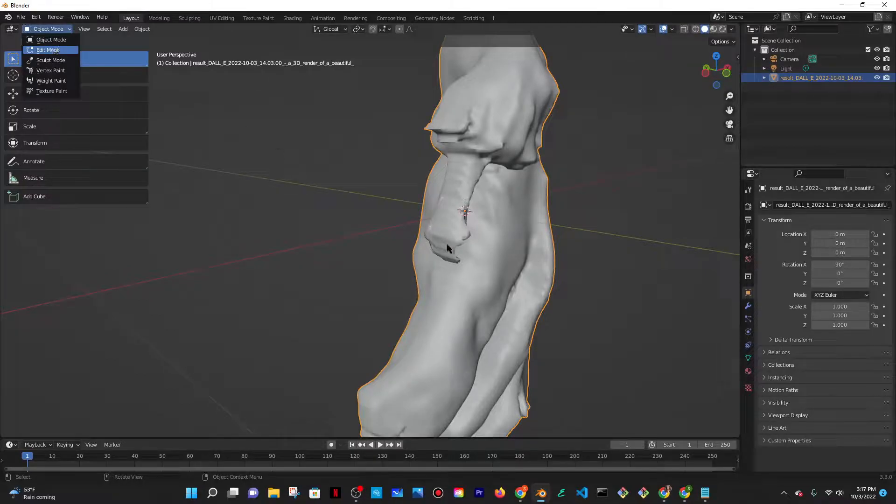
{"action": "left_click", "coordinate": [56, 50]}
{"action": "left_click_drag", "start_coordinate": [378, 209], "coordinate": [384, 266]}
{"action": "left_click", "coordinate": [59, 30]}
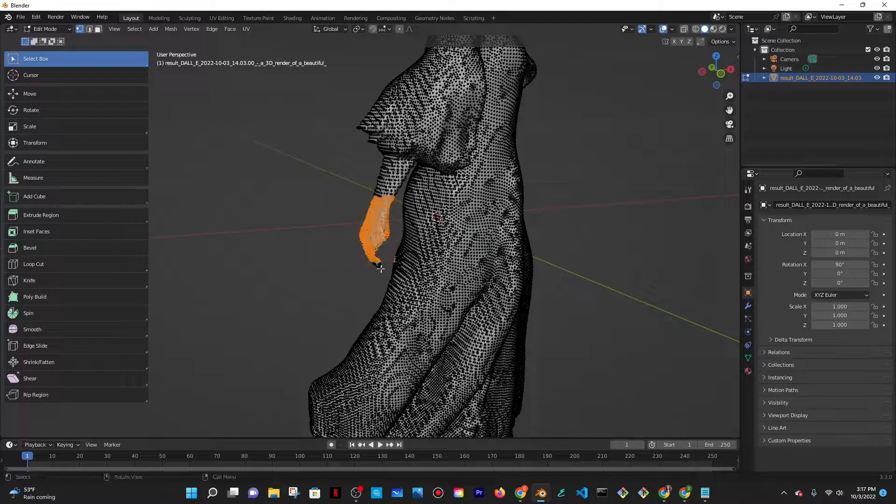
{"action": "left_click", "coordinate": [480, 222]}
{"action": "left_click_drag", "start_coordinate": [480, 223], "coordinate": [453, 223]}
{"action": "left_click_drag", "start_coordinate": [281, 198], "coordinate": [333, 265]}
{"action": "left_click_drag", "start_coordinate": [449, 242], "coordinate": [490, 240]}
{"action": "left_click", "coordinate": [443, 241]}
{"action": "left_click", "coordinate": [49, 29]}
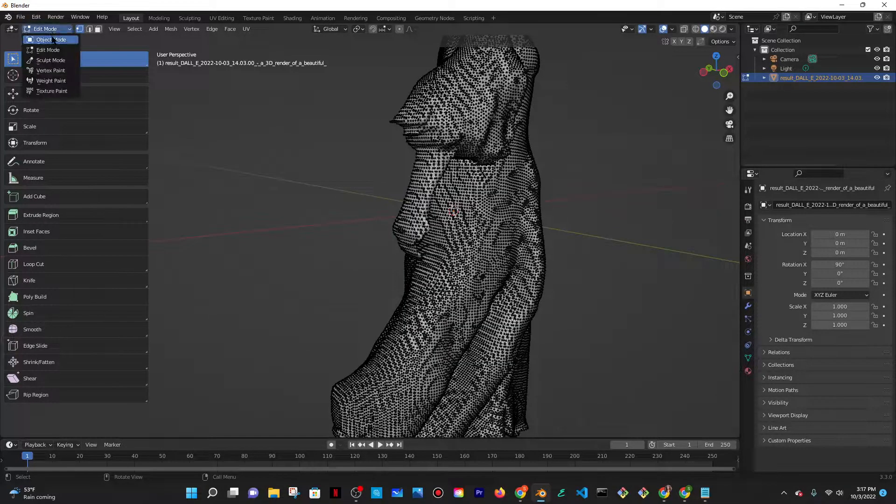
{"action": "left_click", "coordinate": [53, 39]}
Step: Deselect the model and examine the smoothed woman from the front, back and close up
{"action": "scroll", "coordinate": [557, 142], "scroll_direction": "down", "scroll_amount": 6}
{"action": "left_click_drag", "start_coordinate": [557, 142], "coordinate": [512, 164]}
{"action": "left_click", "coordinate": [475, 148]}
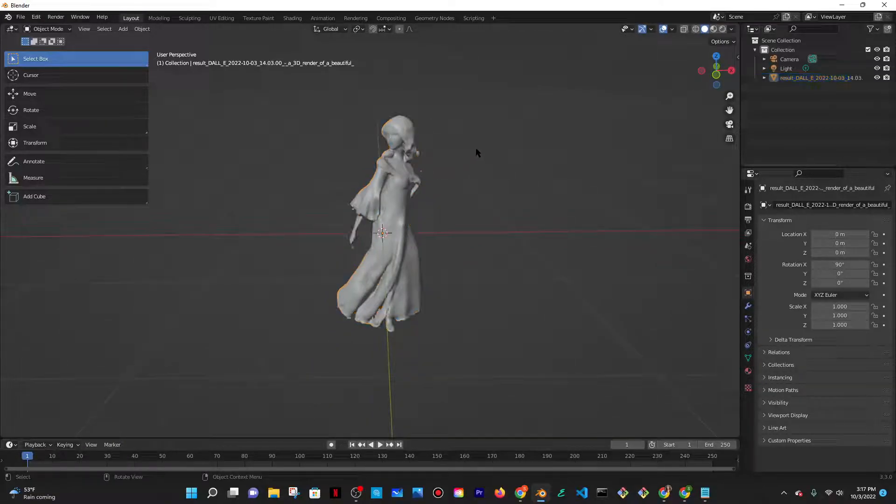
{"action": "left_click_drag", "start_coordinate": [456, 80], "coordinate": [451, 155]}
{"action": "scroll", "coordinate": [451, 150], "scroll_direction": "up", "scroll_amount": 8}
{"action": "left_click_drag", "start_coordinate": [464, 119], "coordinate": [500, 116]}
{"action": "scroll", "coordinate": [397, 210], "scroll_direction": "up", "scroll_amount": 7}
{"action": "scroll", "coordinate": [397, 210], "scroll_direction": "down", "scroll_amount": 7}
{"action": "scroll", "coordinate": [496, 217], "scroll_direction": "up", "scroll_amount": 5}
{"action": "scroll", "coordinate": [496, 218], "scroll_direction": "down", "scroll_amount": 10}
{"action": "scroll", "coordinate": [461, 152], "scroll_direction": "down", "scroll_amount": 4}
{"action": "left_click_drag", "start_coordinate": [502, 207], "coordinate": [574, 237]}
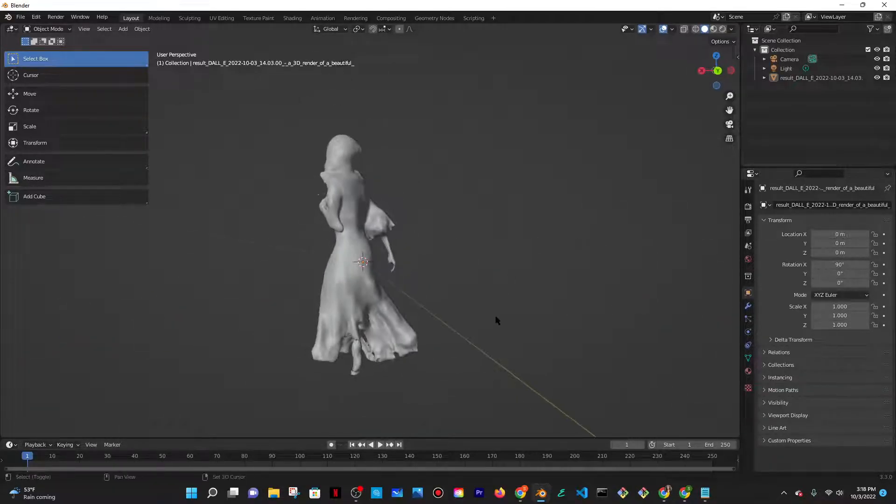
{"action": "left_click_drag", "start_coordinate": [525, 279], "coordinate": [419, 262]}
{"action": "left_click_drag", "start_coordinate": [450, 220], "coordinate": [471, 210]}
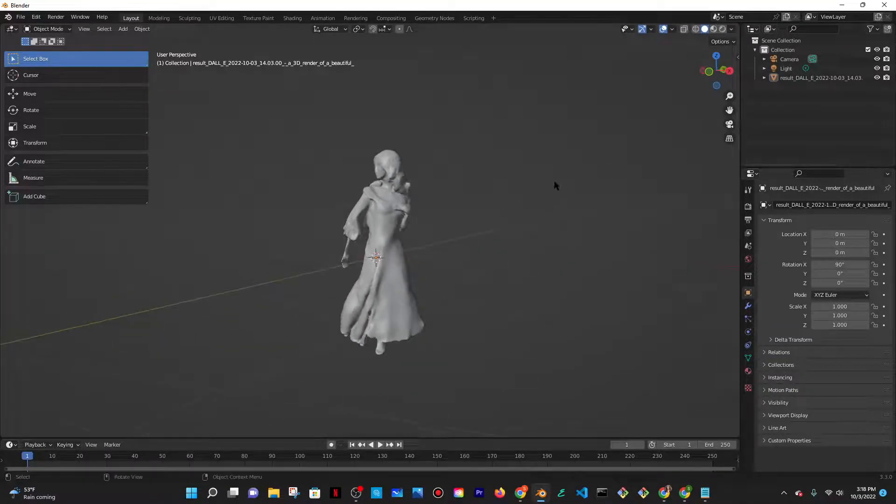